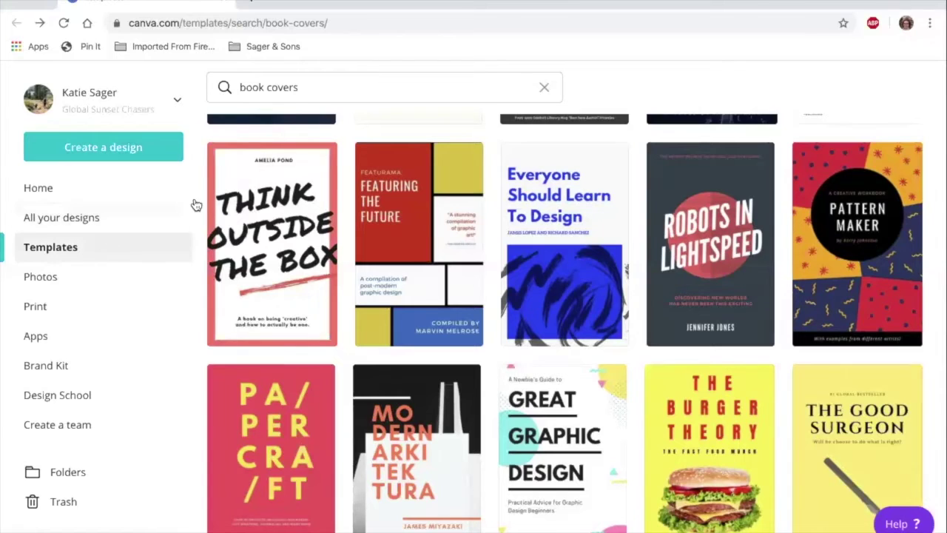
Step: Replace the book covers search with "ins", and after that "face", to browse the suggested template types
click(543, 88)
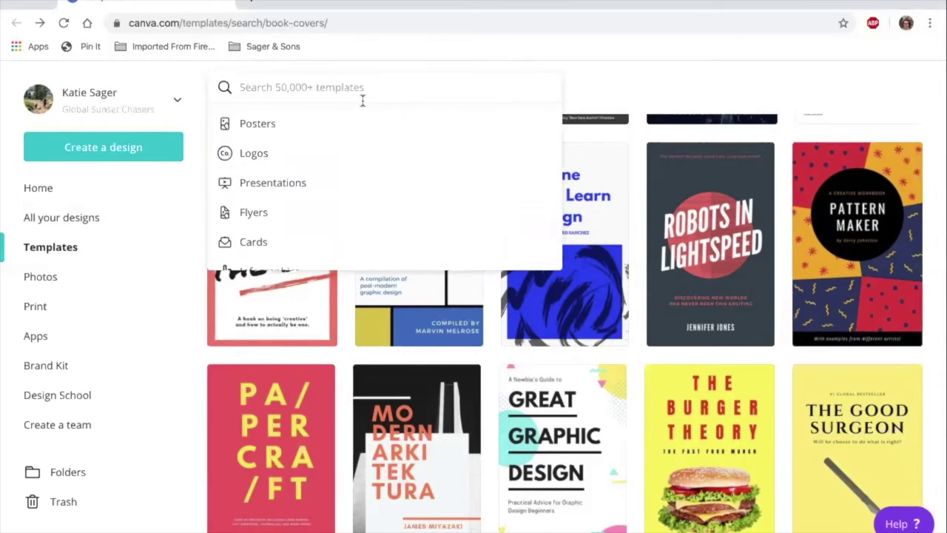
text(ins)
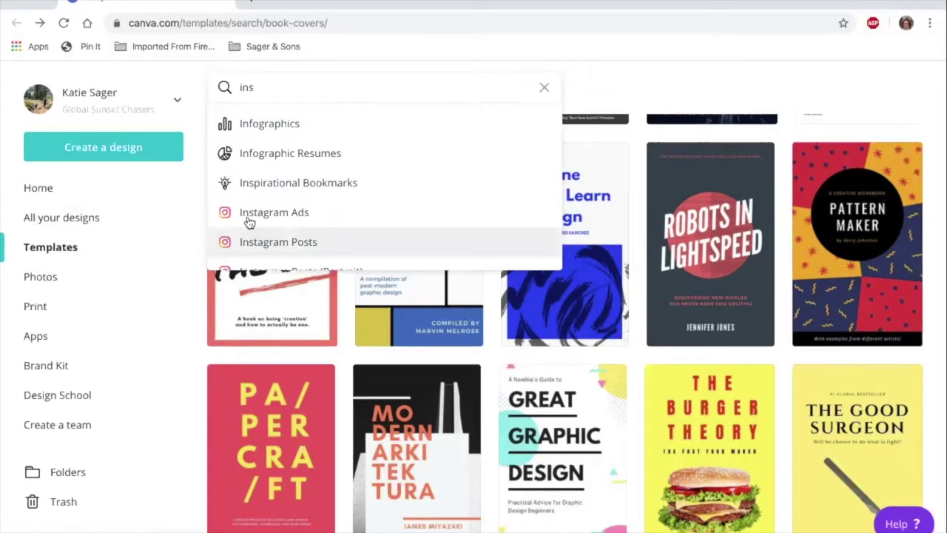
click(544, 87)
text(face)
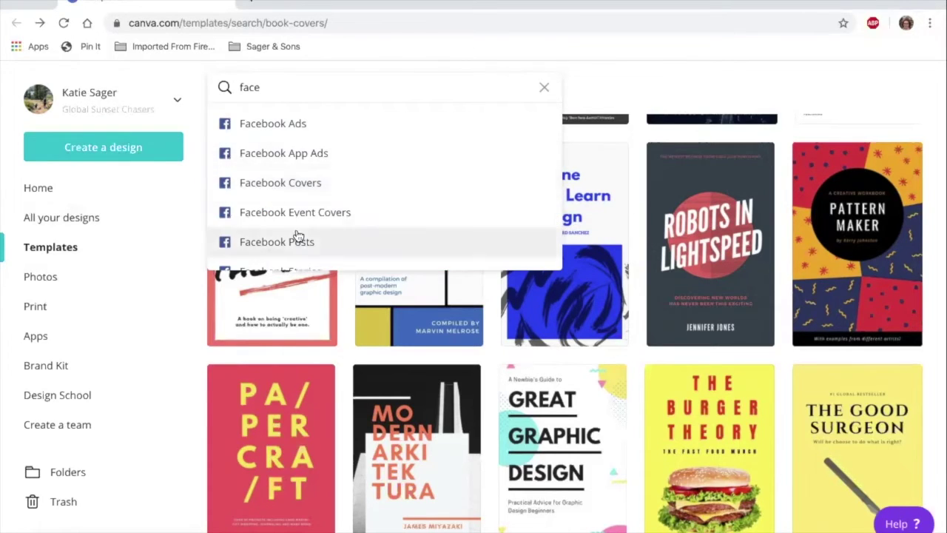
scroll(301, 201, down, 3)
scroll(301, 201, up, 5)
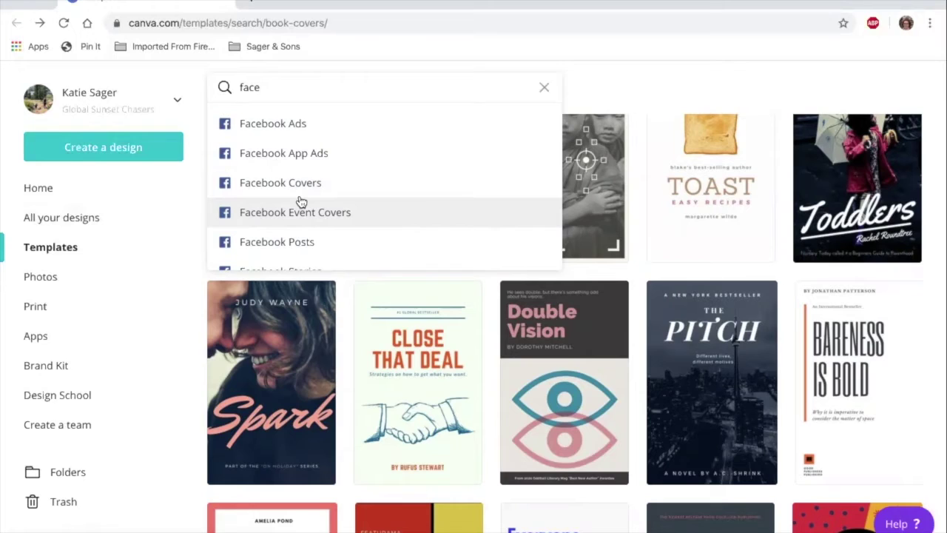
click(599, 102)
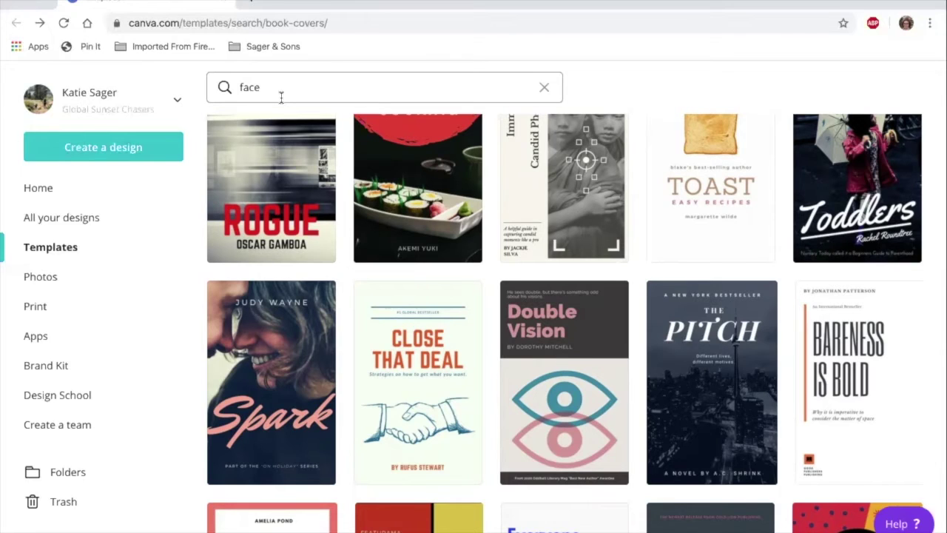
Step: Review the logos, colors and fonts in the Brand Kit, and return to the template library
click(30, 370)
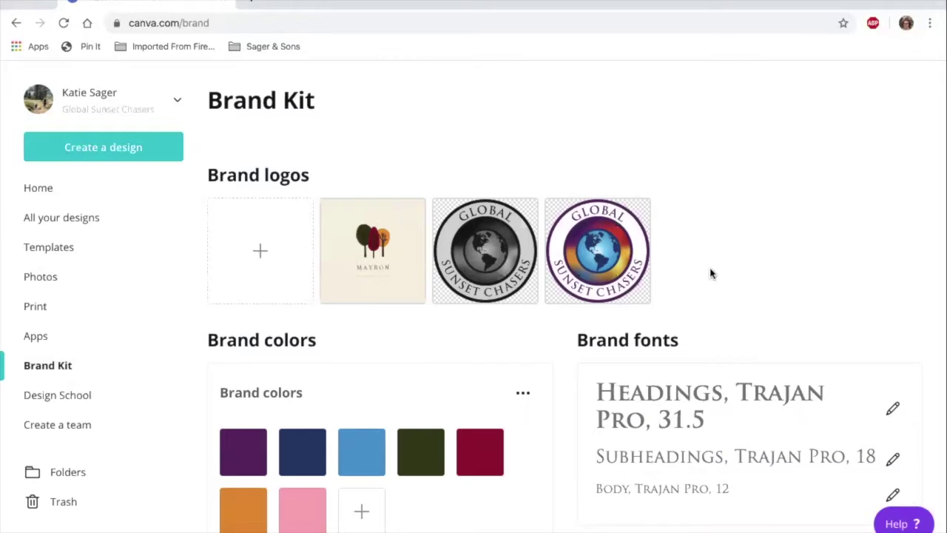
scroll(711, 273, down, 3)
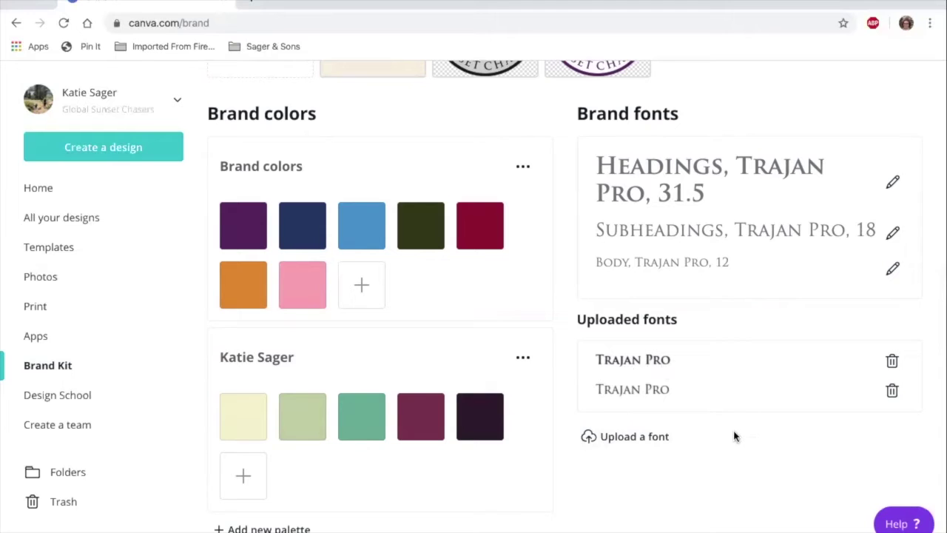
scroll(735, 437, up, 1)
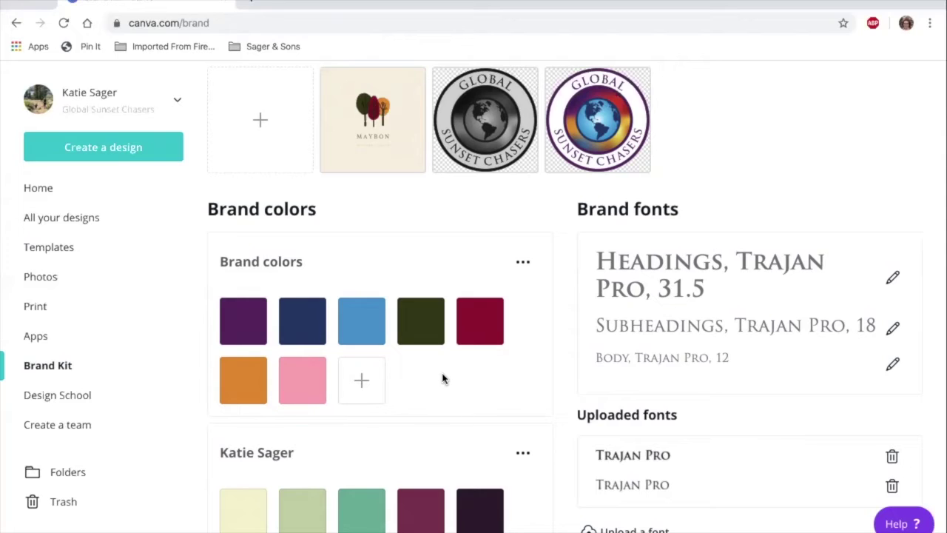
click(40, 259)
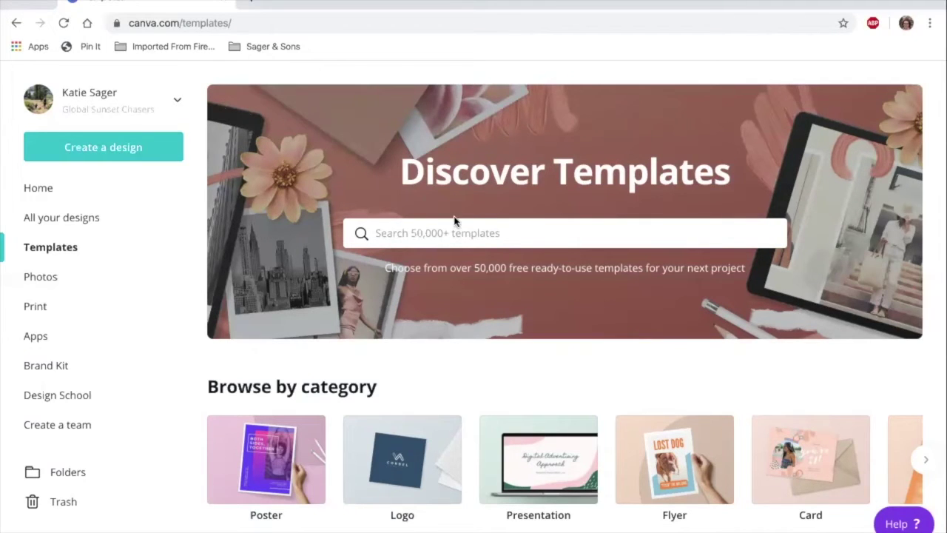
Step: Open Design School and look through its courses, tutorials and events
click(46, 401)
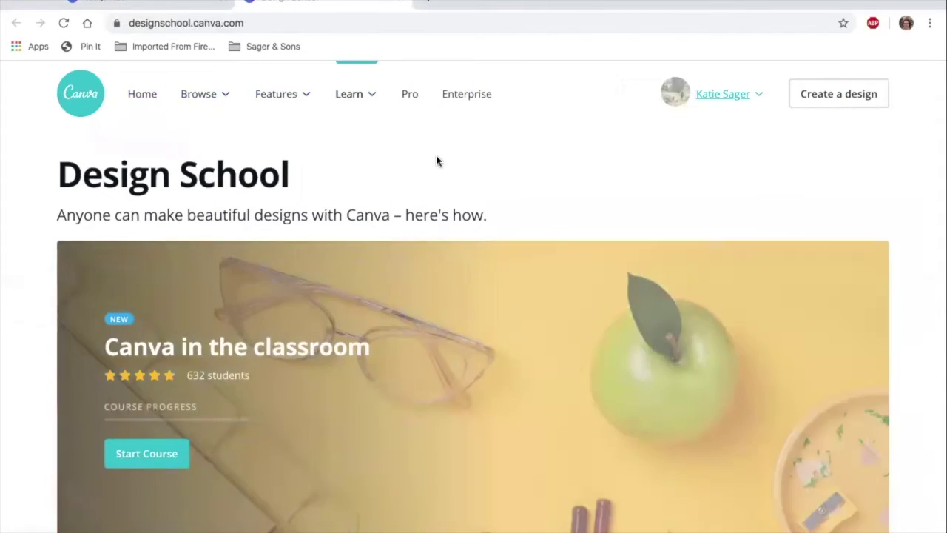
scroll(436, 160, down, 5)
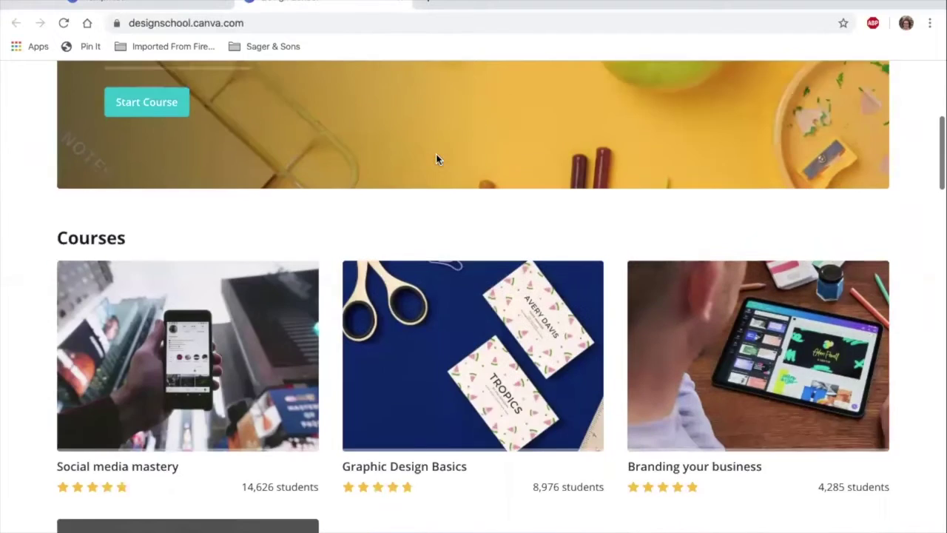
scroll(436, 159, down, 1)
scroll(436, 159, down, 1)
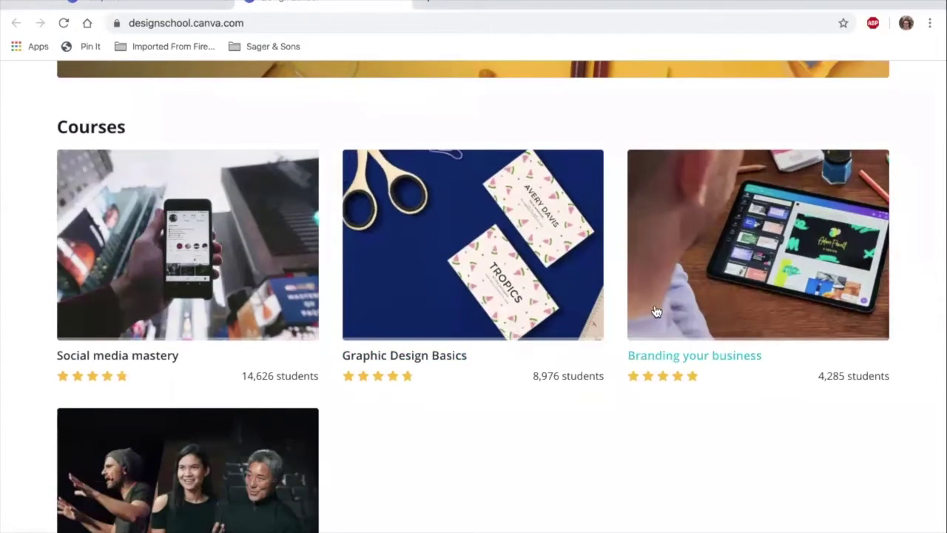
scroll(198, 344, down, 2)
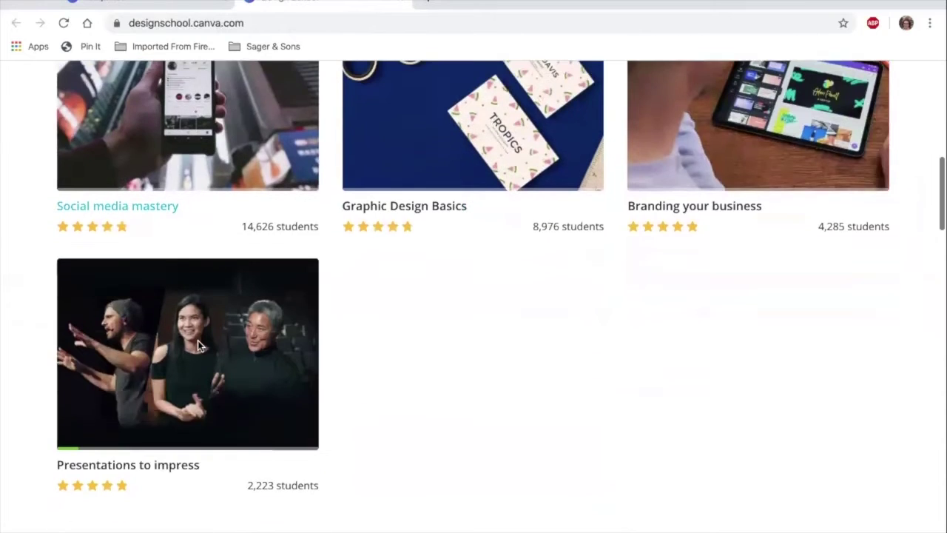
scroll(198, 345, down, 3)
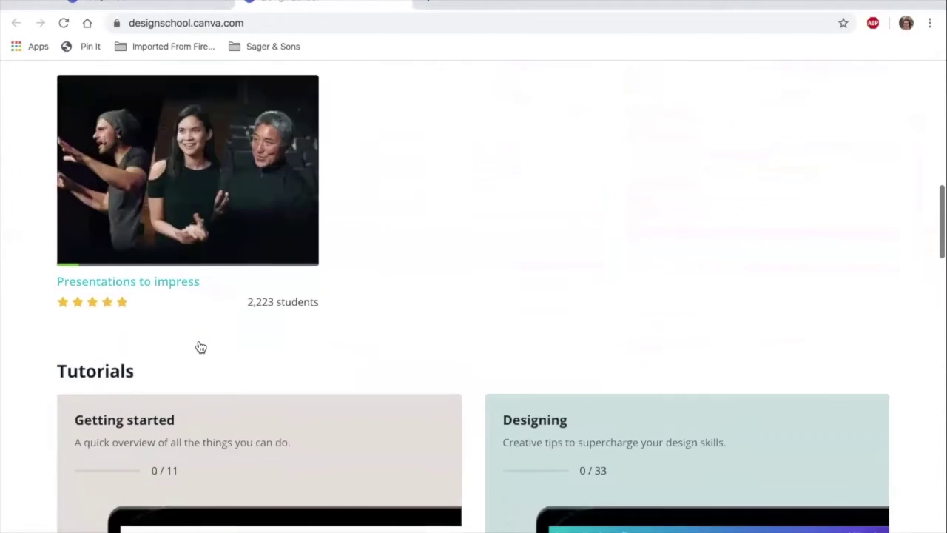
scroll(200, 346, down, 4)
scroll(200, 346, down, 5)
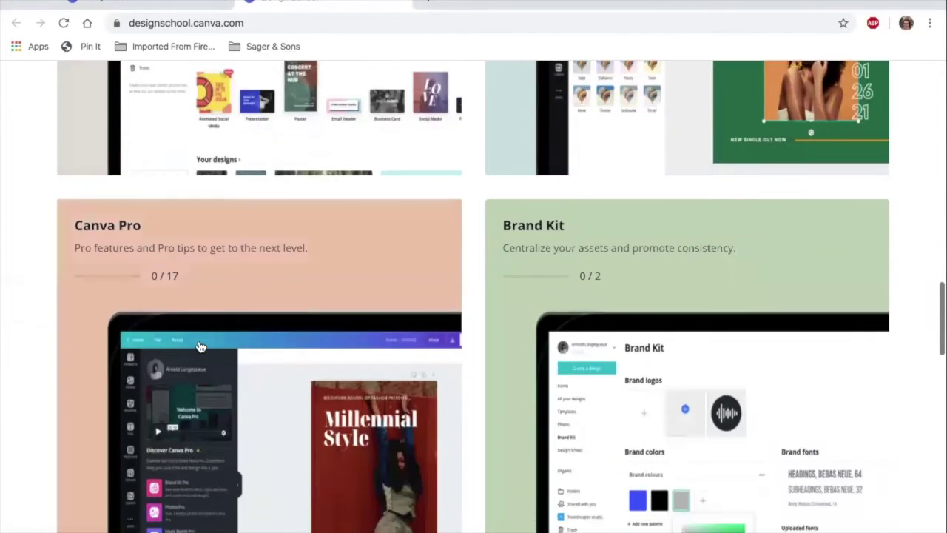
scroll(198, 345, down, 7)
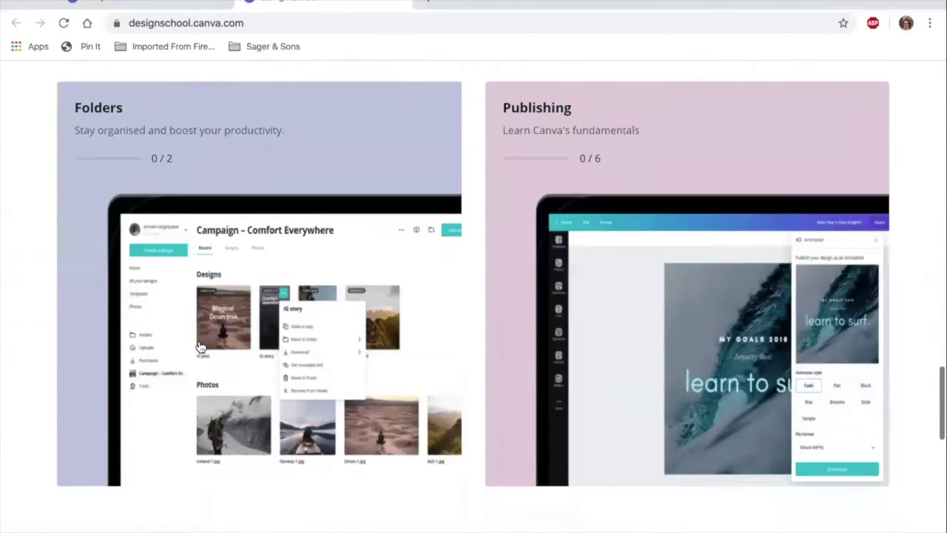
scroll(199, 346, down, 5)
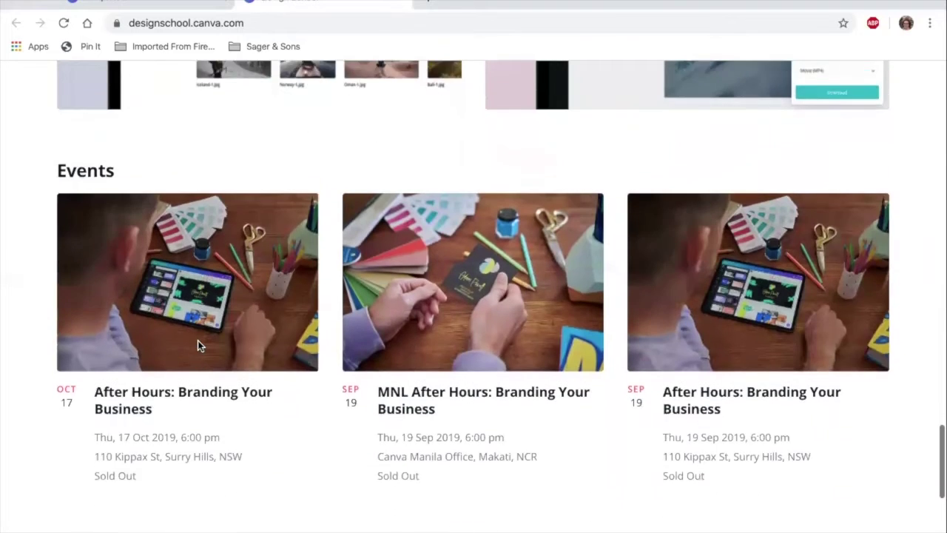
scroll(197, 341, down, 3)
scroll(197, 341, up, 20)
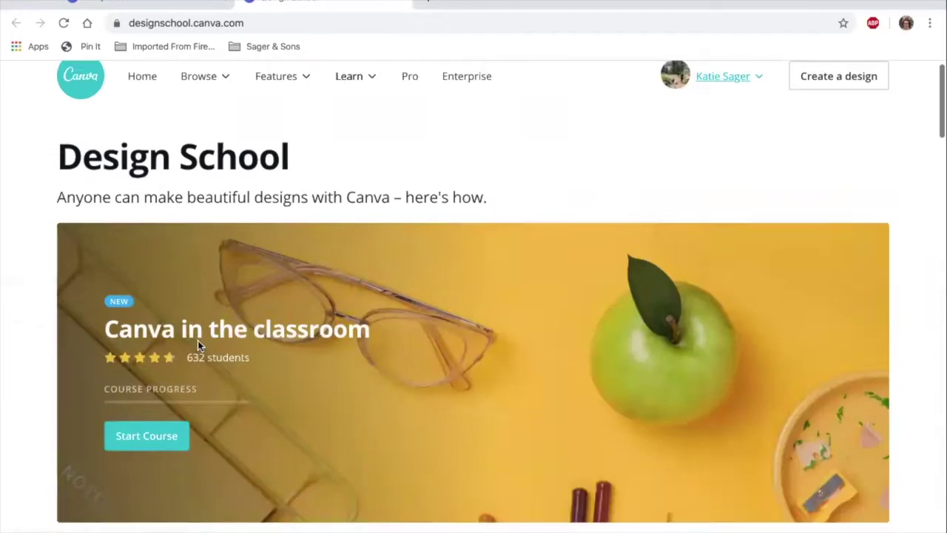
scroll(198, 341, down, 1)
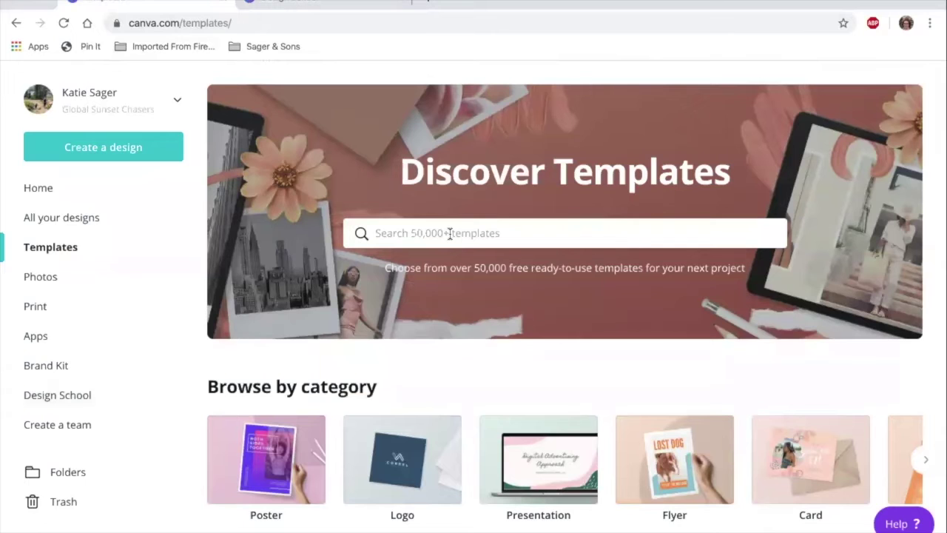
Step: Search the templates for "bus" and open the Business Book Covers category
click(450, 232)
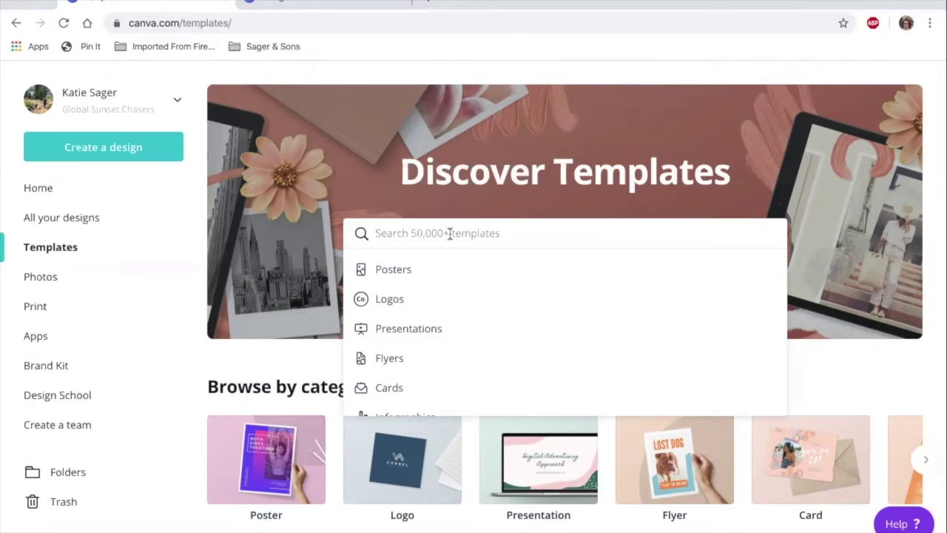
text(bus)
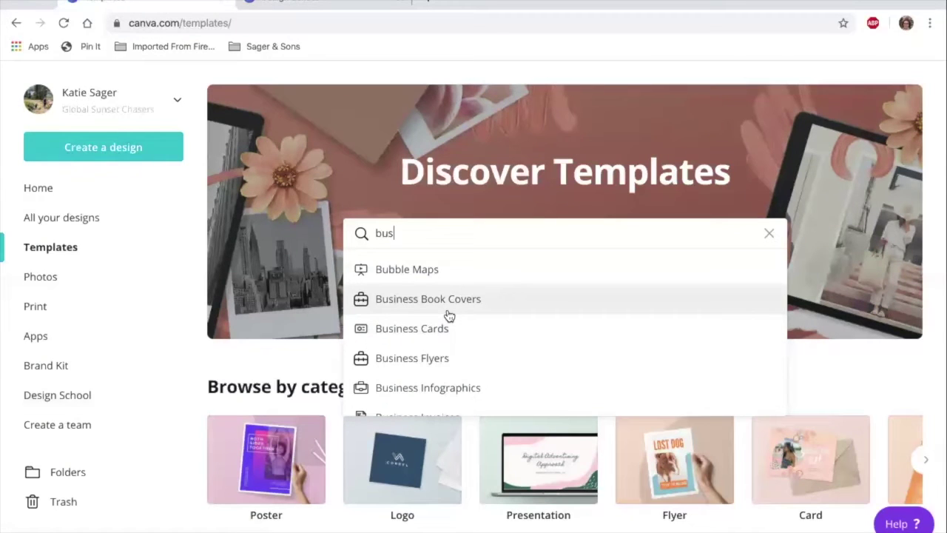
click(448, 316)
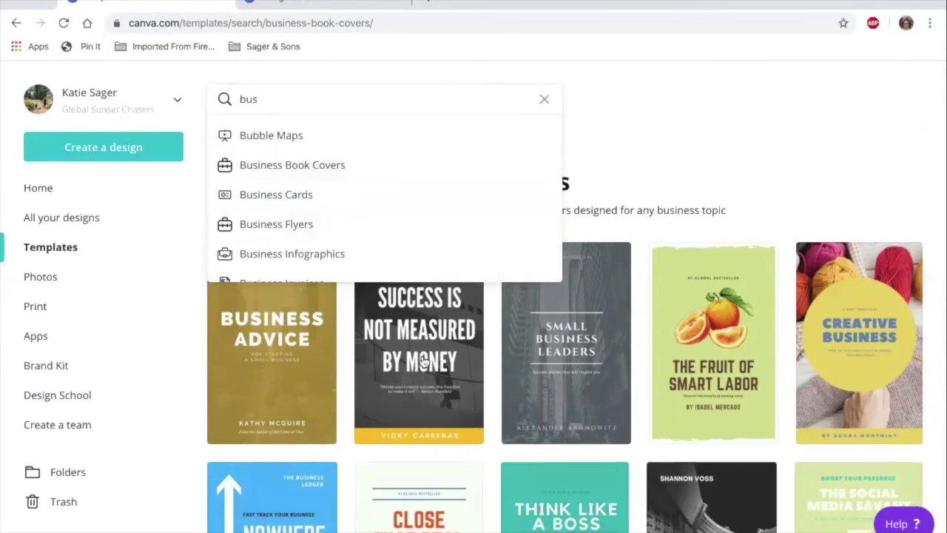
Step: Start a new design from the White and Teal Brain Buzz Business Book Cover template
scroll(542, 412, down, 1)
scroll(543, 412, down, 2)
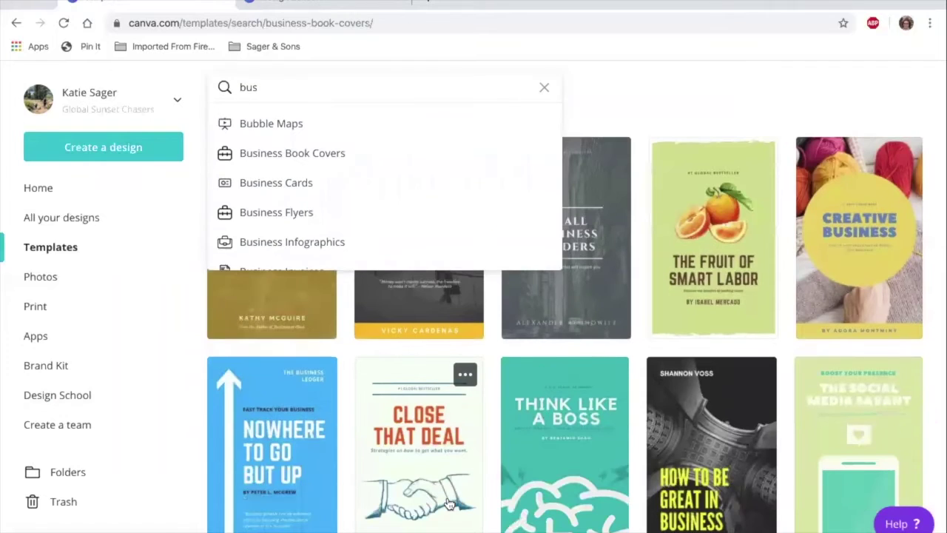
scroll(449, 504, down, 1)
click(516, 417)
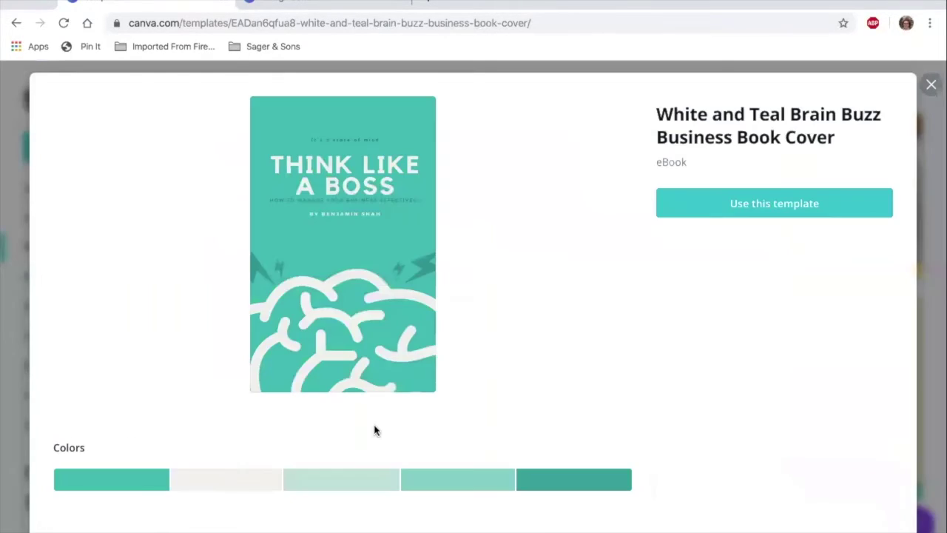
mouse_move(143, 488)
click(750, 208)
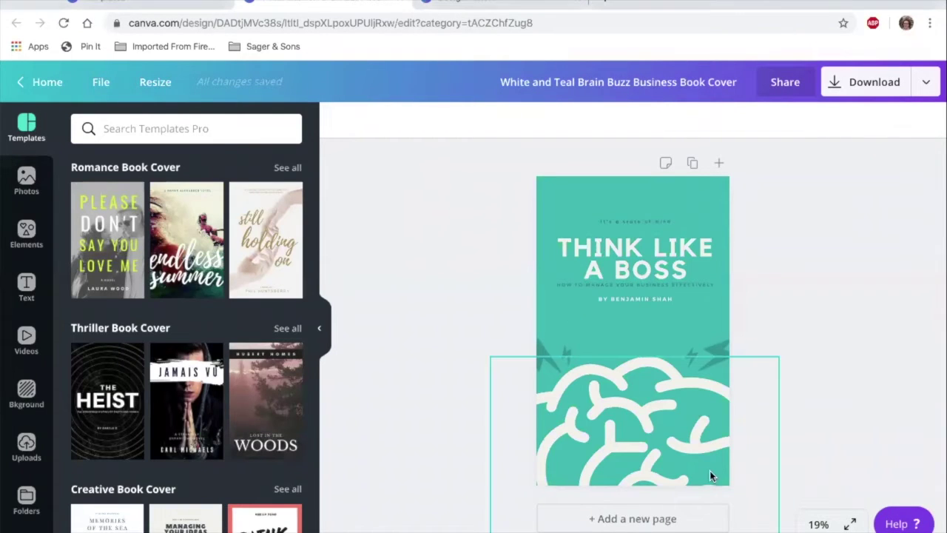
Step: Set the zoom level of the book cover design to 50%
click(818, 524)
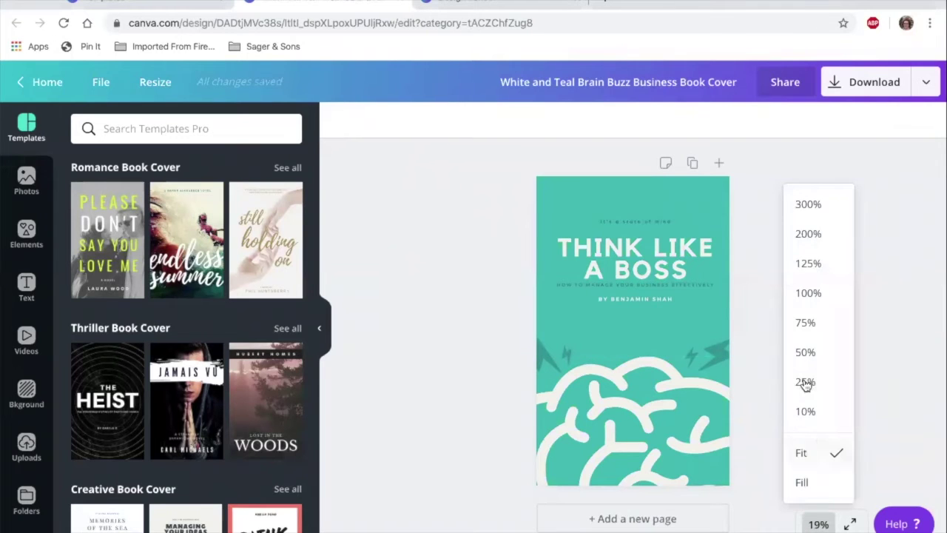
click(804, 354)
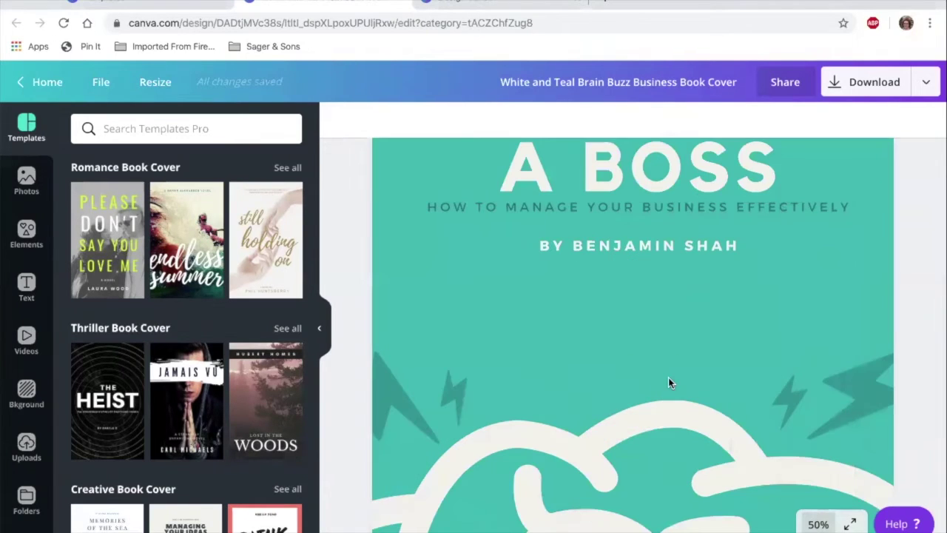
scroll(670, 383, up, 3)
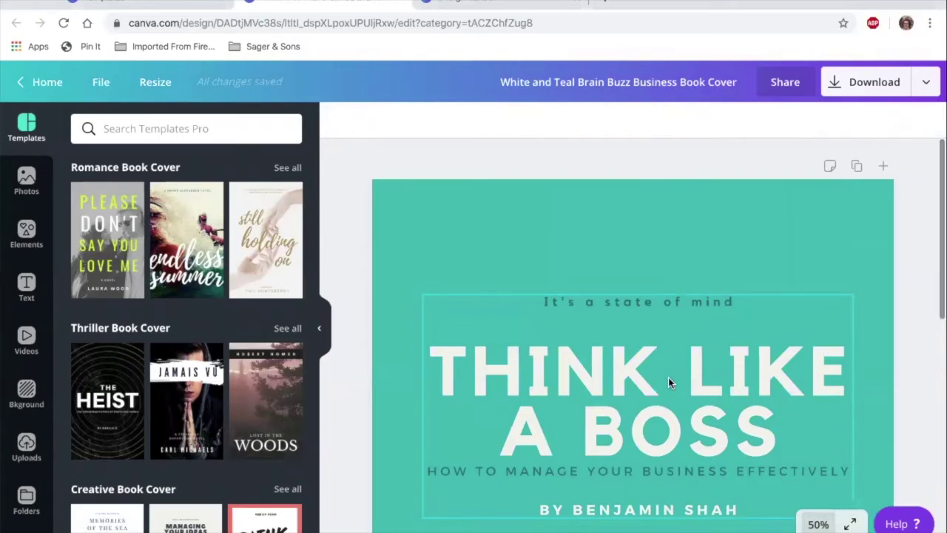
click(616, 305)
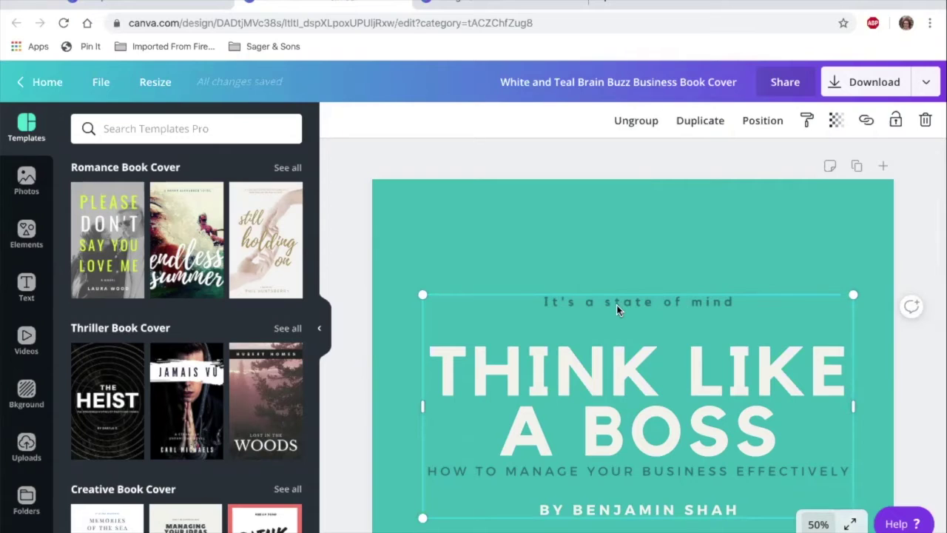
key(Delete)
key(super+z)
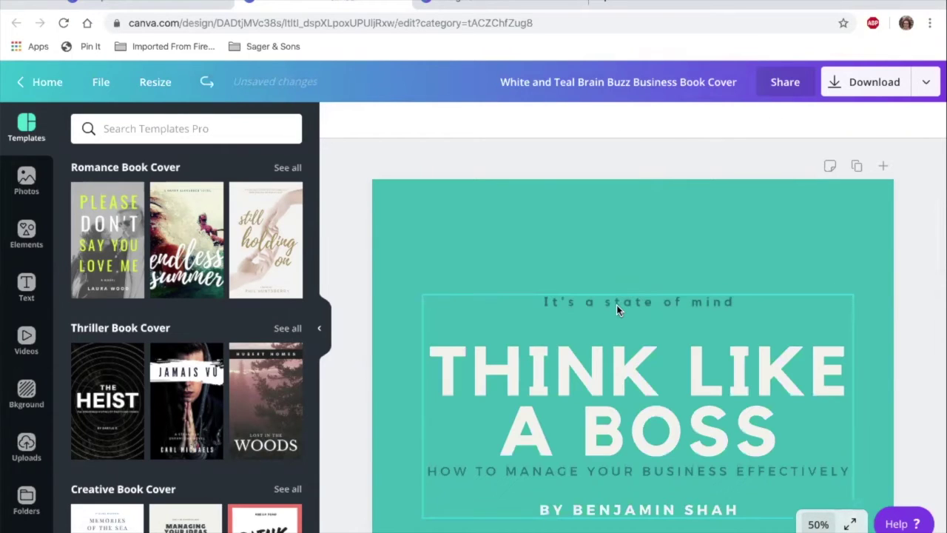
Step: Ungroup the cover's text block and delete the "It's a state of mind" line above the title
right_click(616, 305)
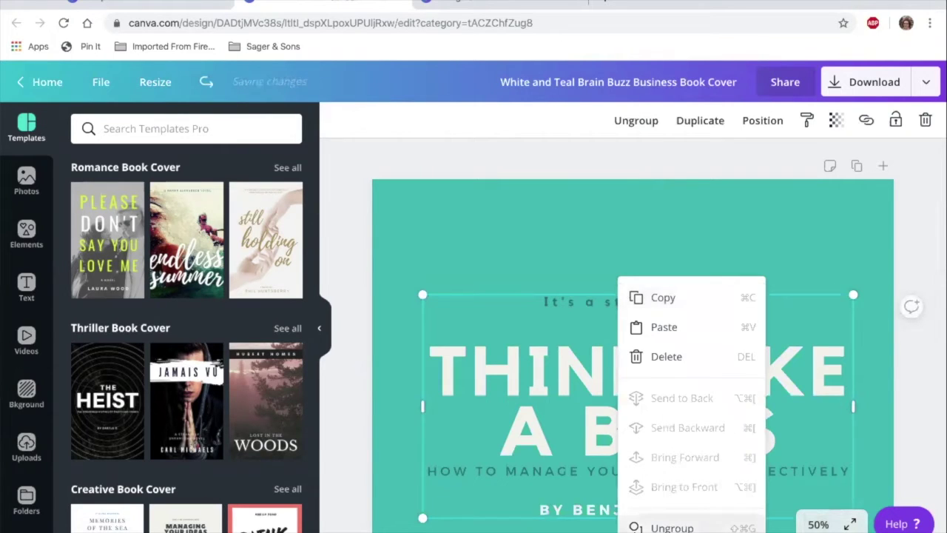
click(673, 527)
click(529, 259)
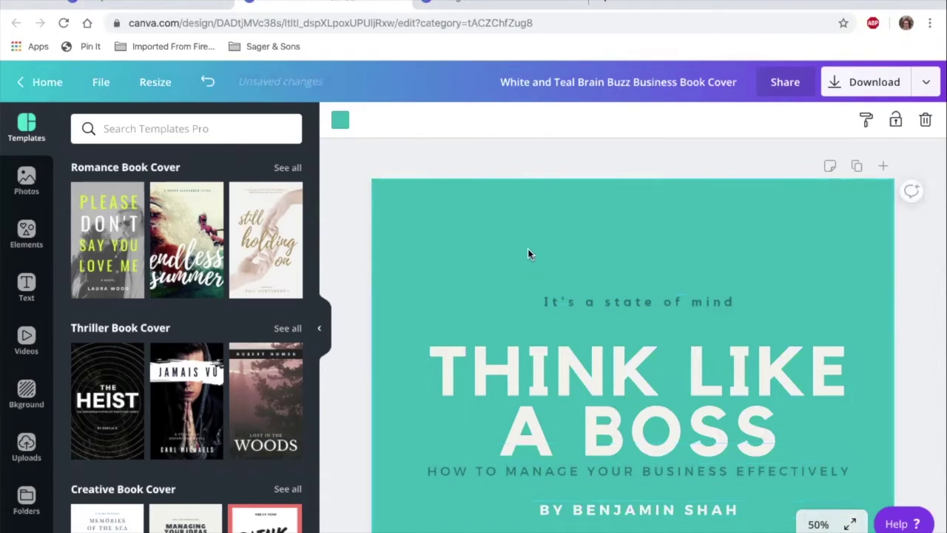
click(614, 300)
key(Delete)
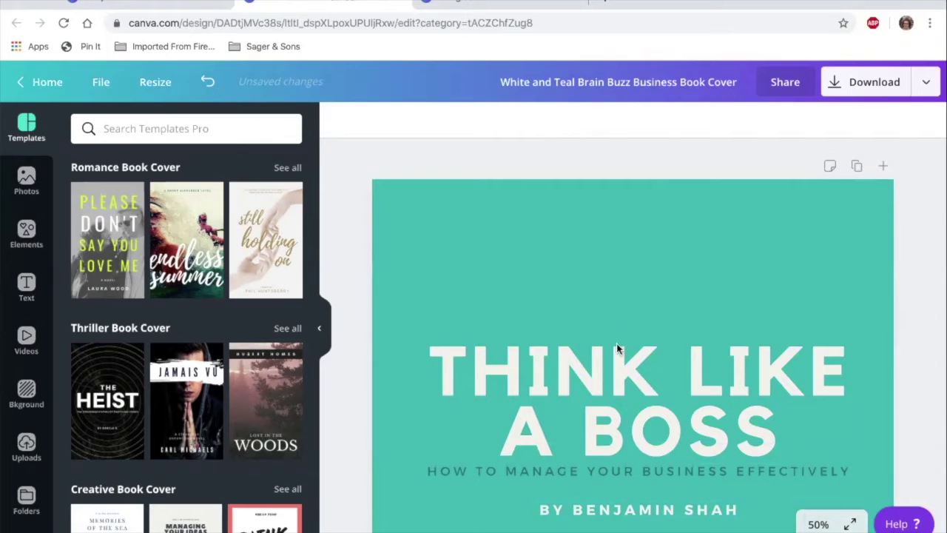
Step: Replace the book cover's title text with "EBOOK EXAMPLE"
click(613, 377)
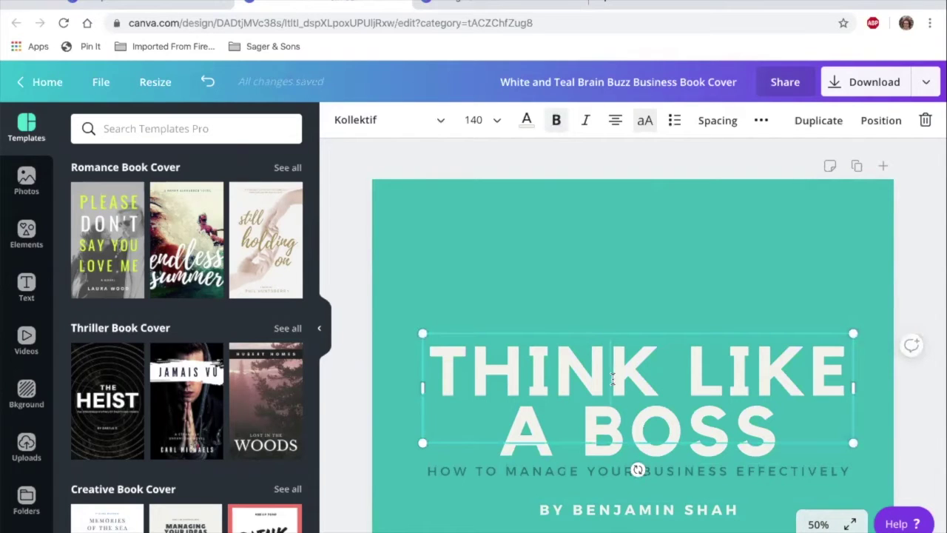
key(ctrl+a)
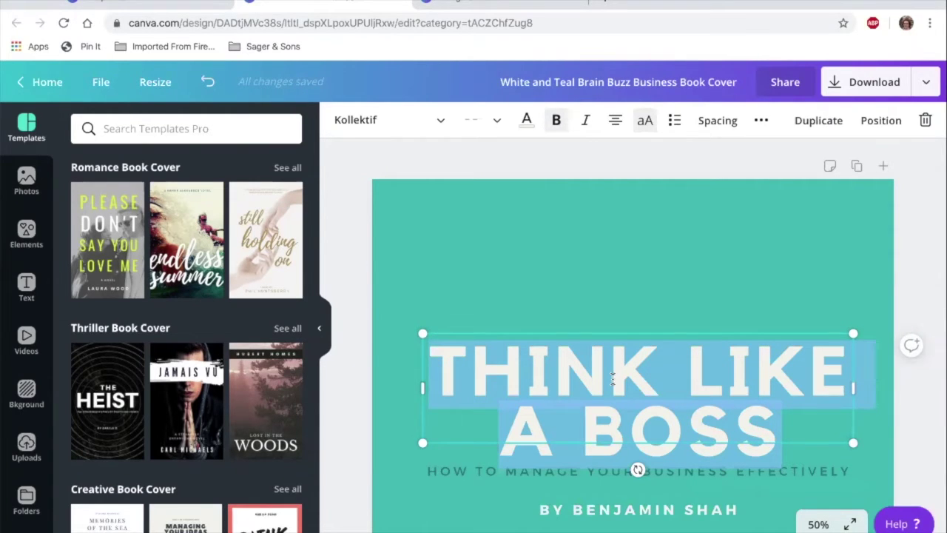
text(E)
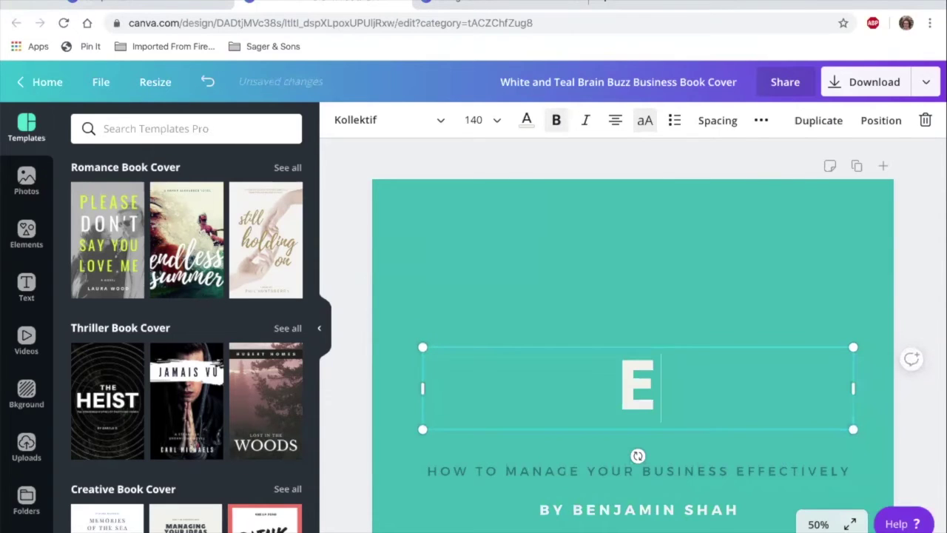
text(BAOOK)
key(BackSpace)
key(BackSpace)
key(BackSpace)
key(BackSpace)
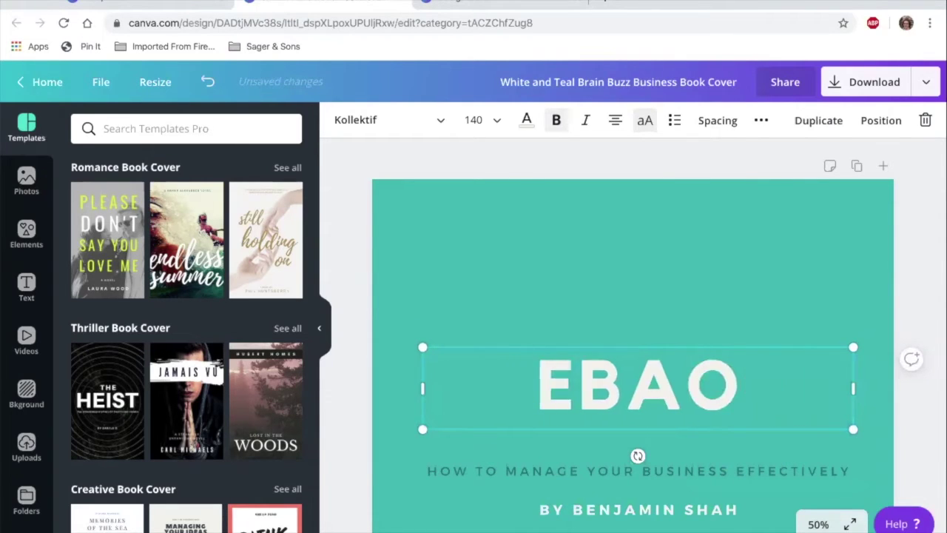
text(OOK)
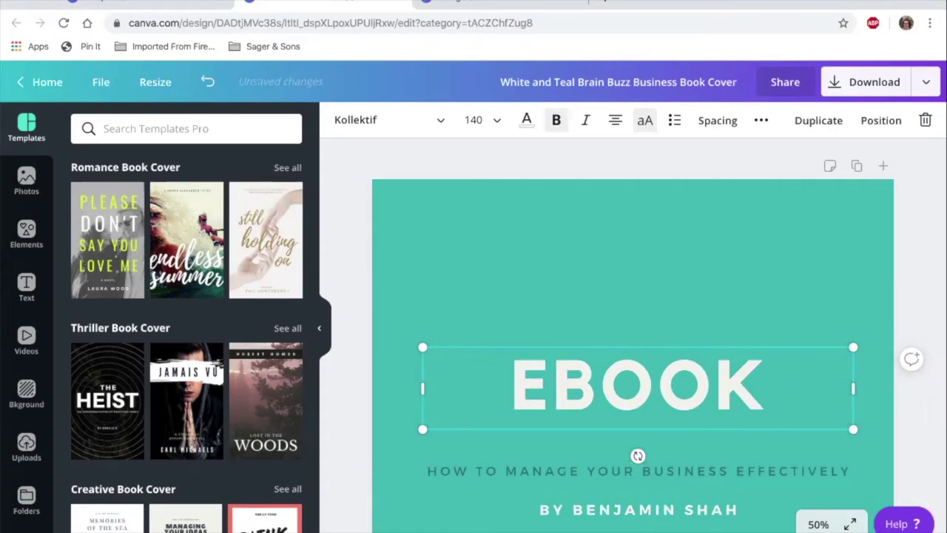
text( EA)
key(BackSpace)
text(XAMPLE)
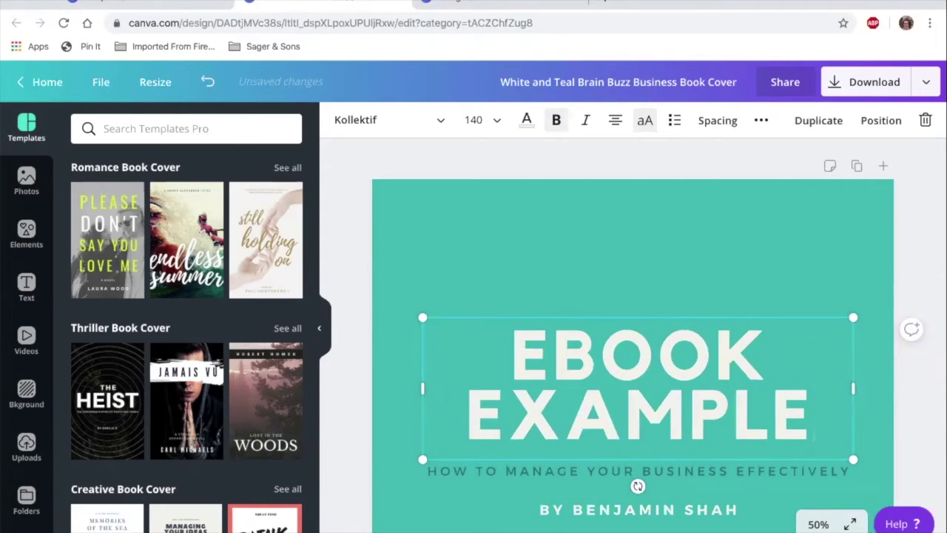
Step: Change the font of the "EBOOK EXAMPLE" title to AC Real Adult
drag(810, 411, 519, 358)
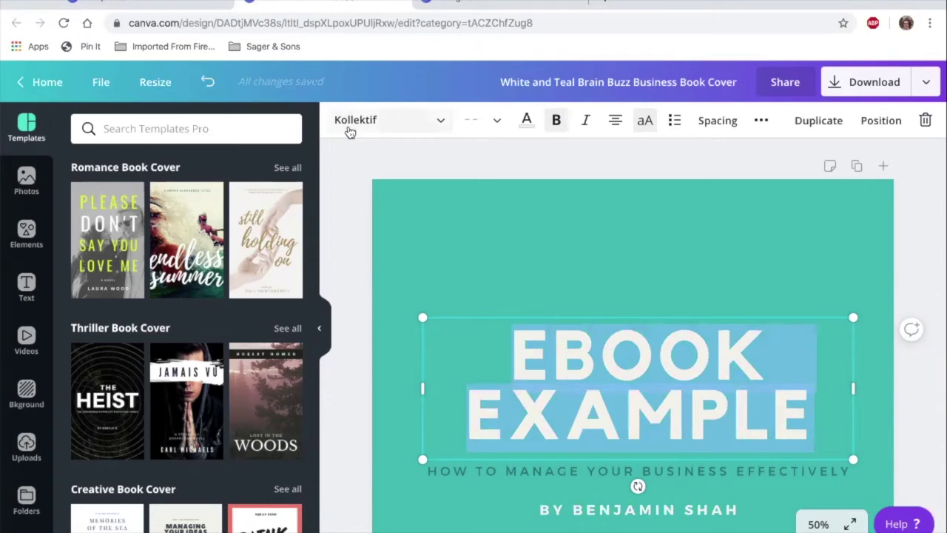
double_click(439, 124)
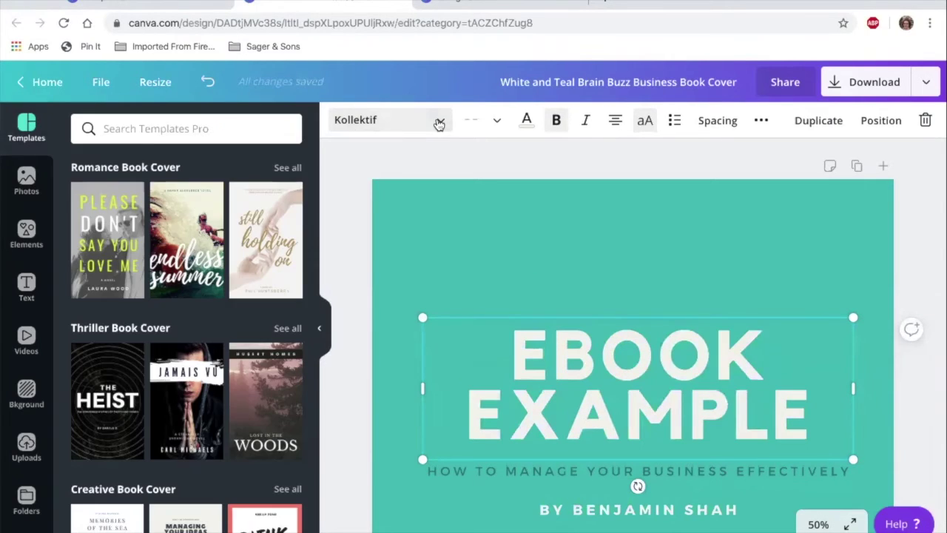
click(439, 124)
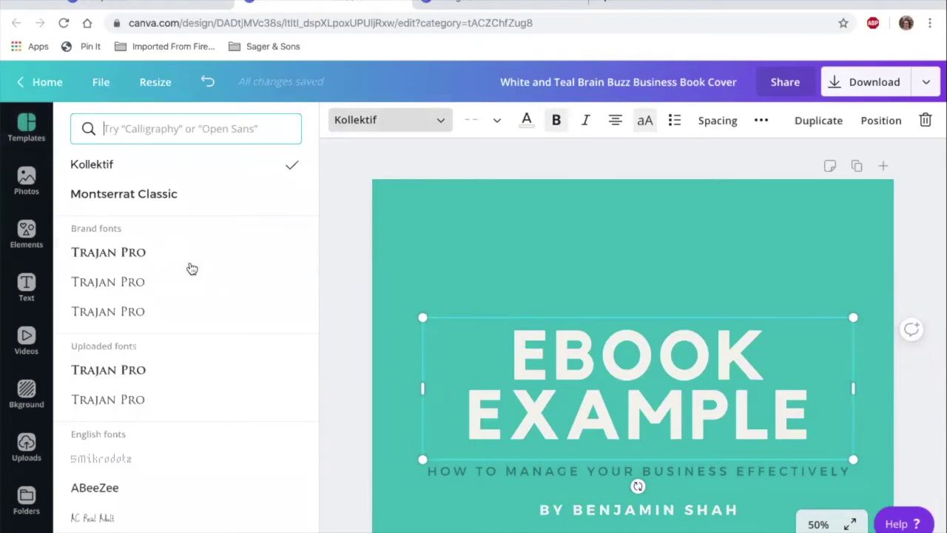
scroll(189, 269, down, 5)
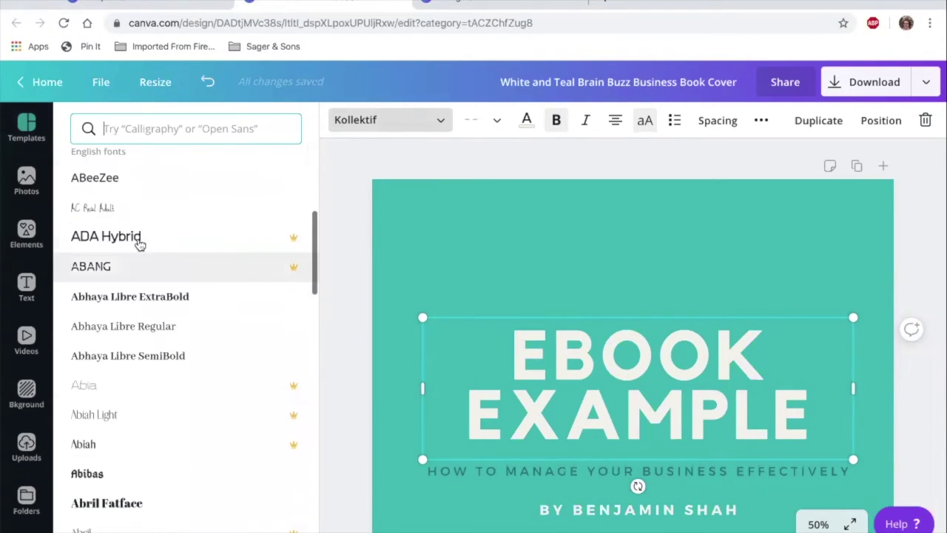
click(111, 208)
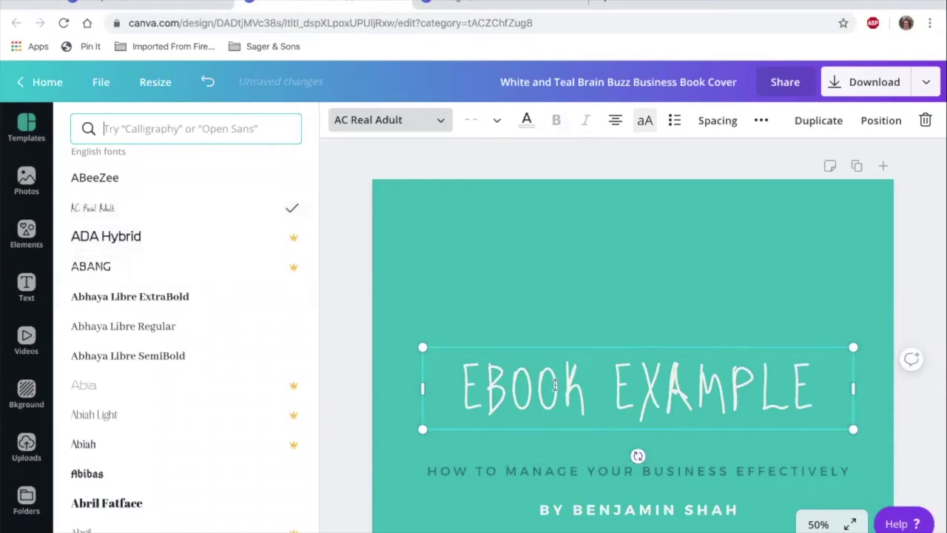
Step: Check the option for adding another colour palette and recolour the subtitle below the title with the custom green #4e9f27
scroll(554, 385, down, 2)
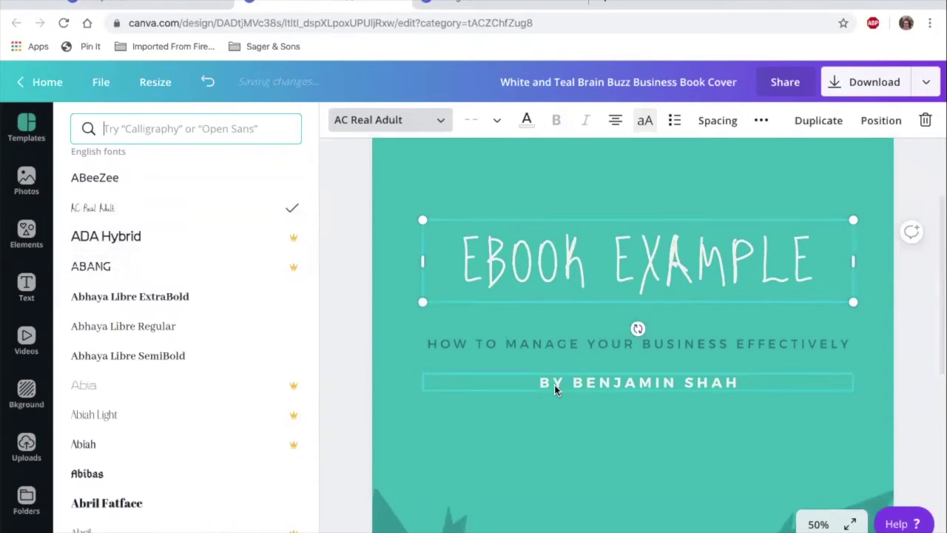
click(529, 348)
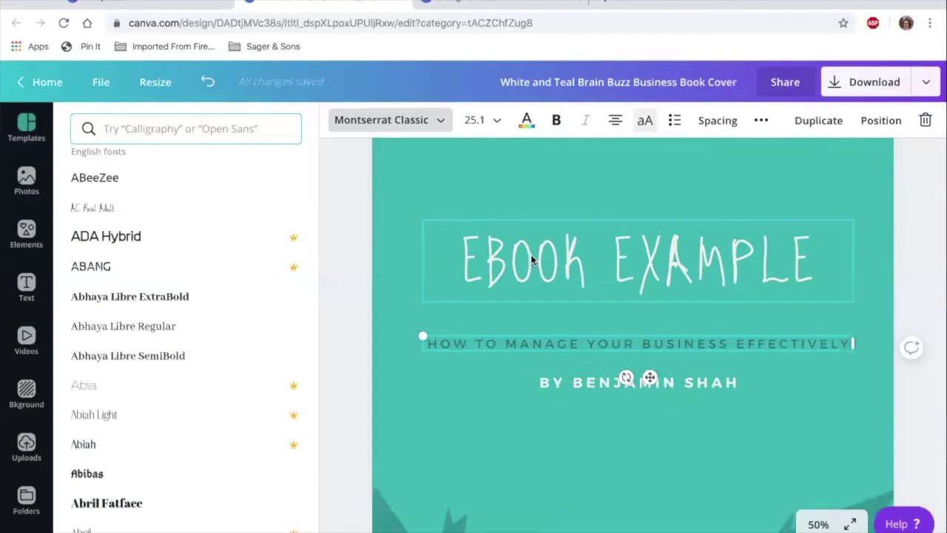
click(526, 121)
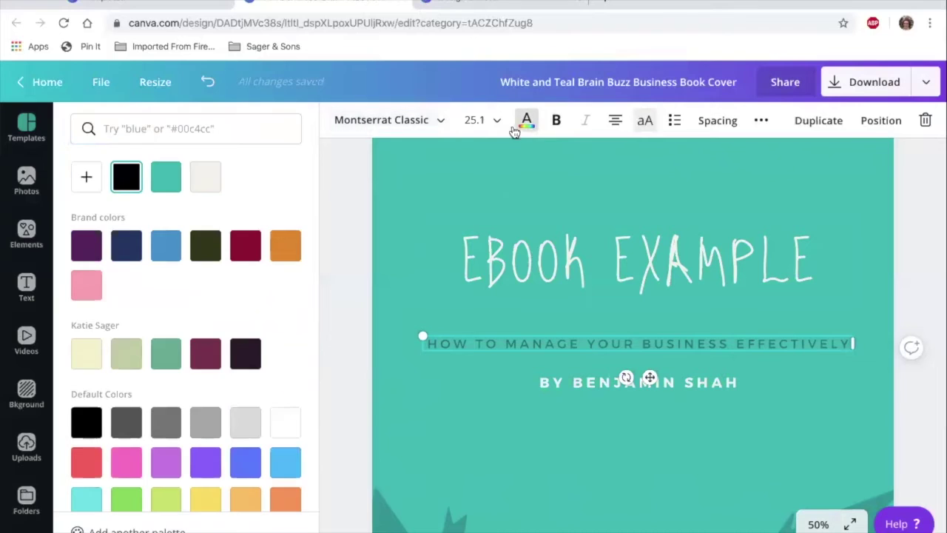
scroll(228, 379, down, 1)
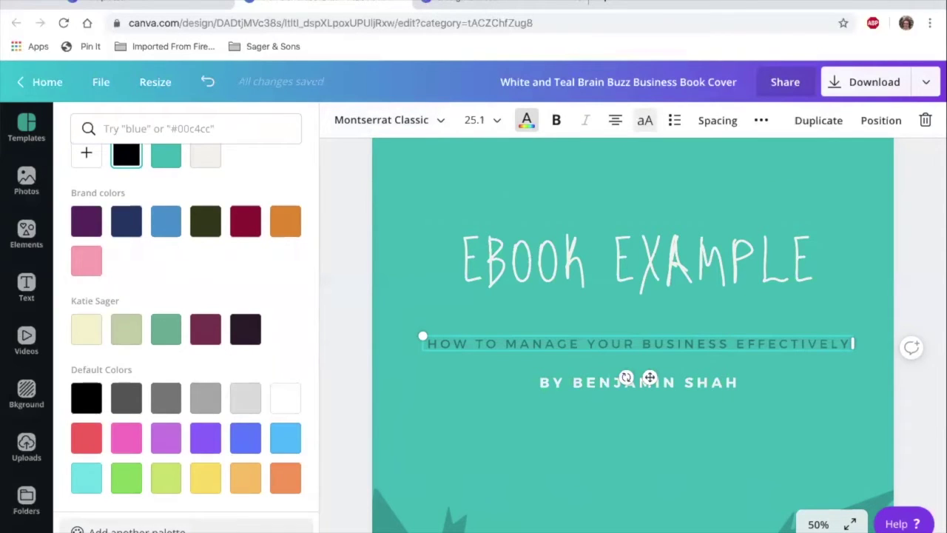
click(137, 529)
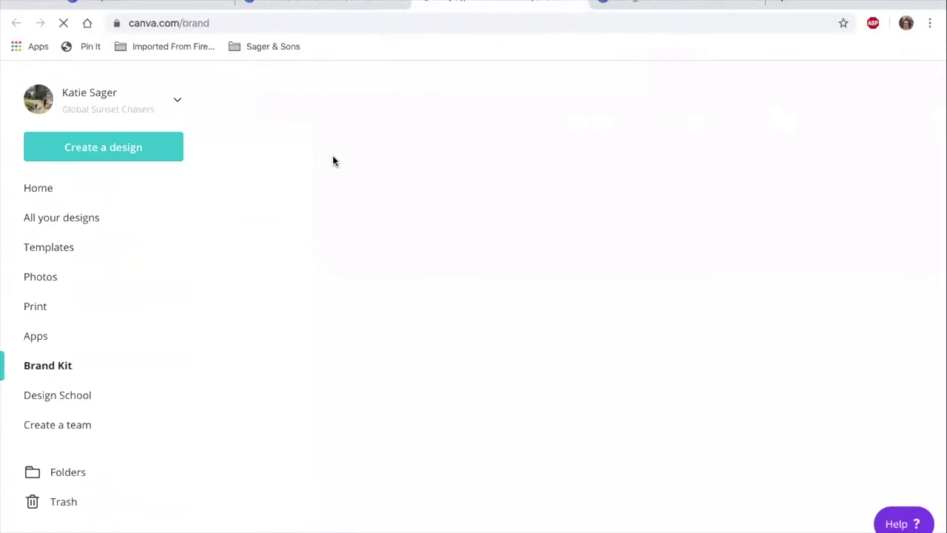
click(575, 2)
scroll(179, 278, up, 1)
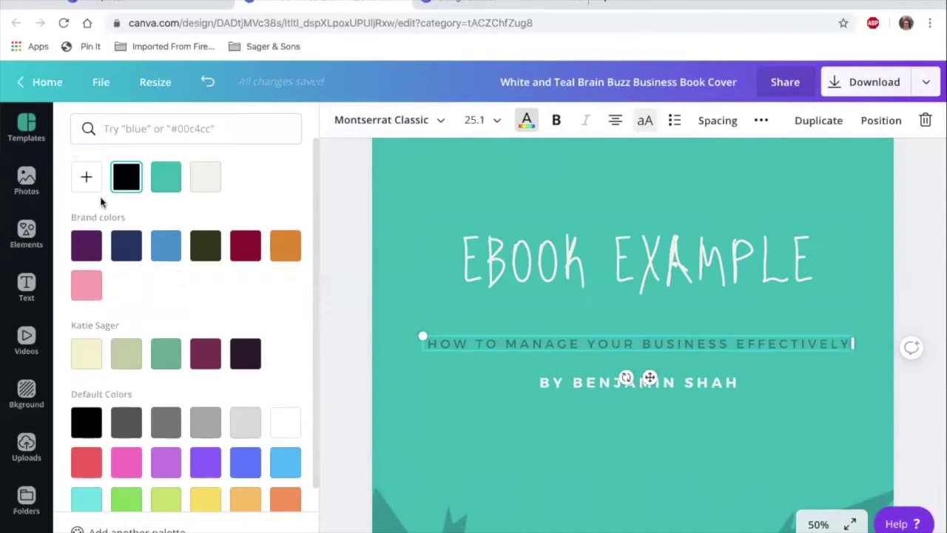
click(86, 178)
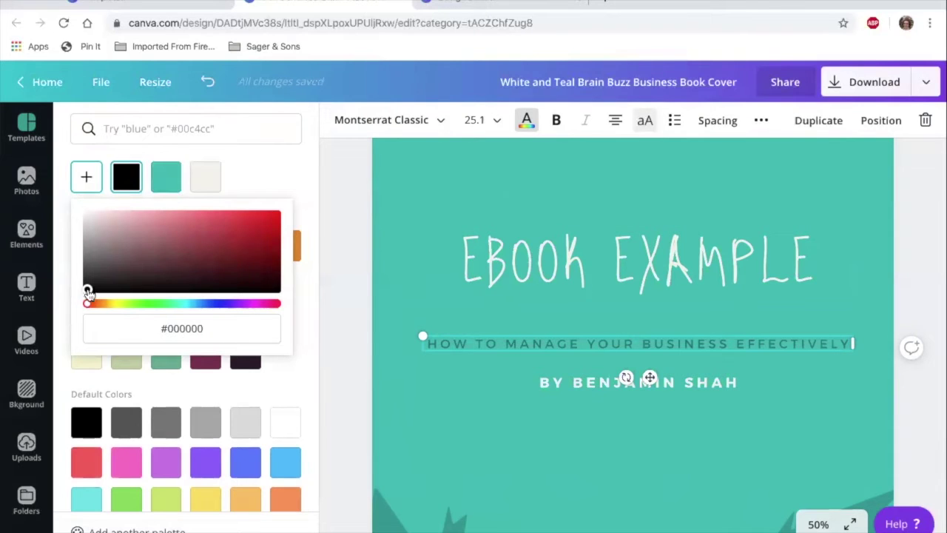
drag(88, 303, 232, 241)
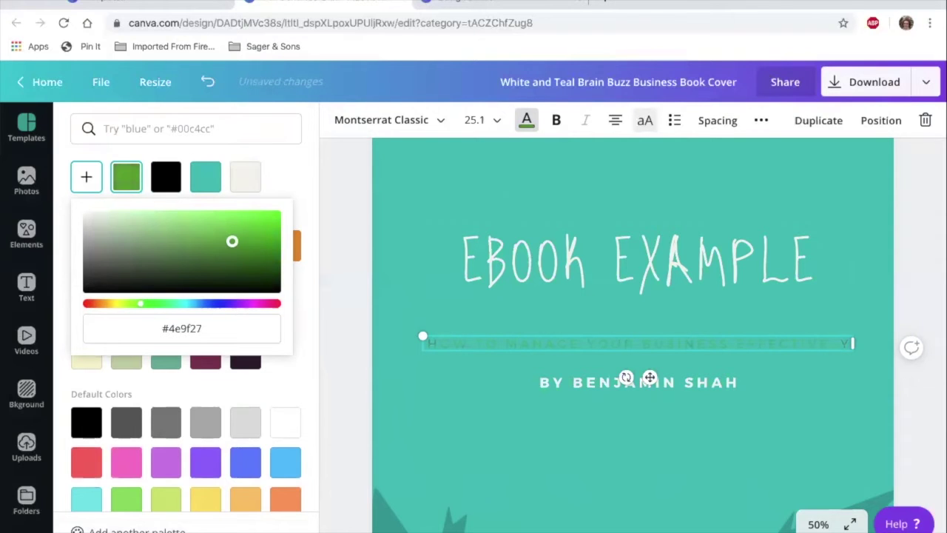
Step: Change the cover background to the light blue brand colour and delete the "How to manage your business effectively" subtitle
click(528, 352)
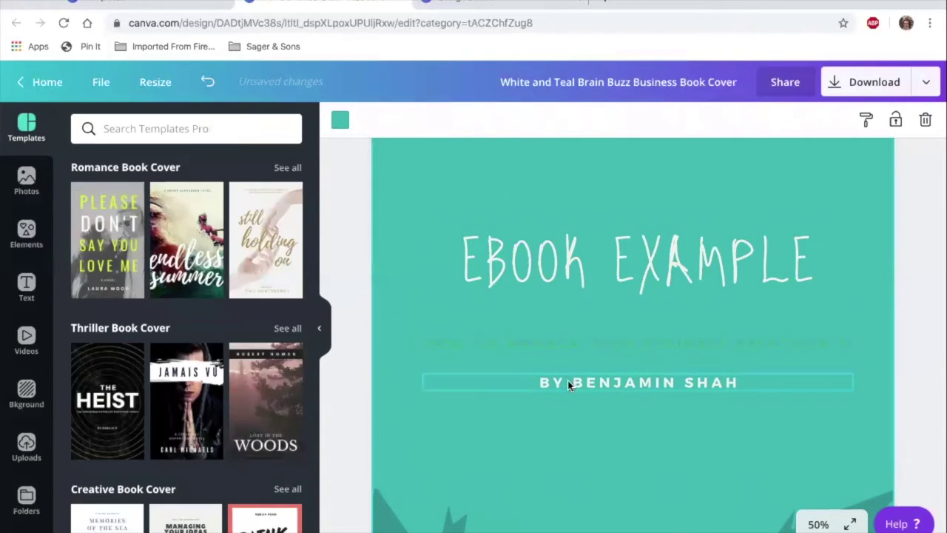
scroll(568, 381, down, 1)
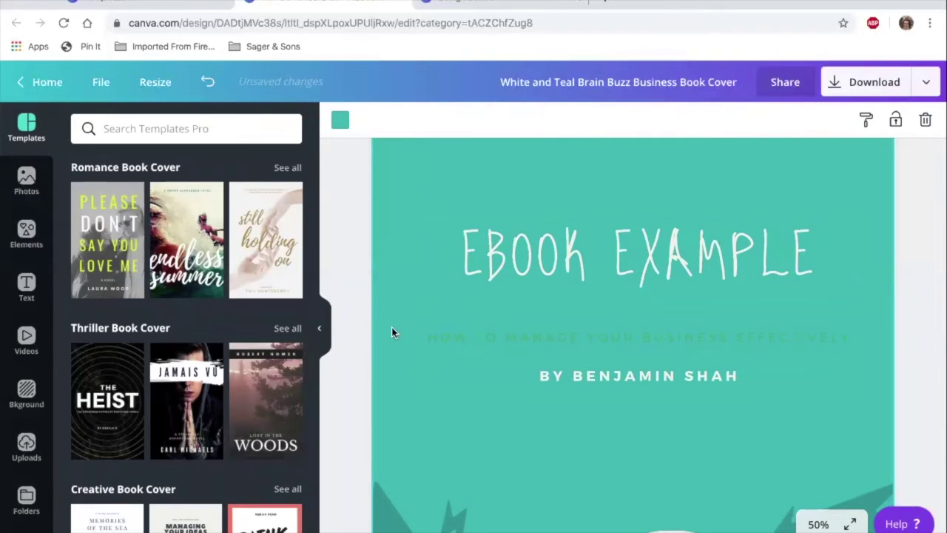
click(340, 122)
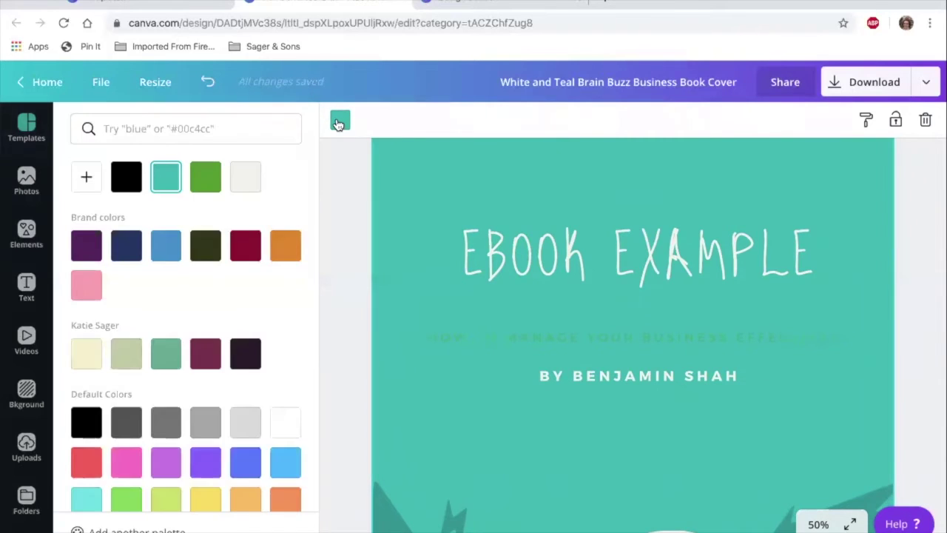
click(169, 250)
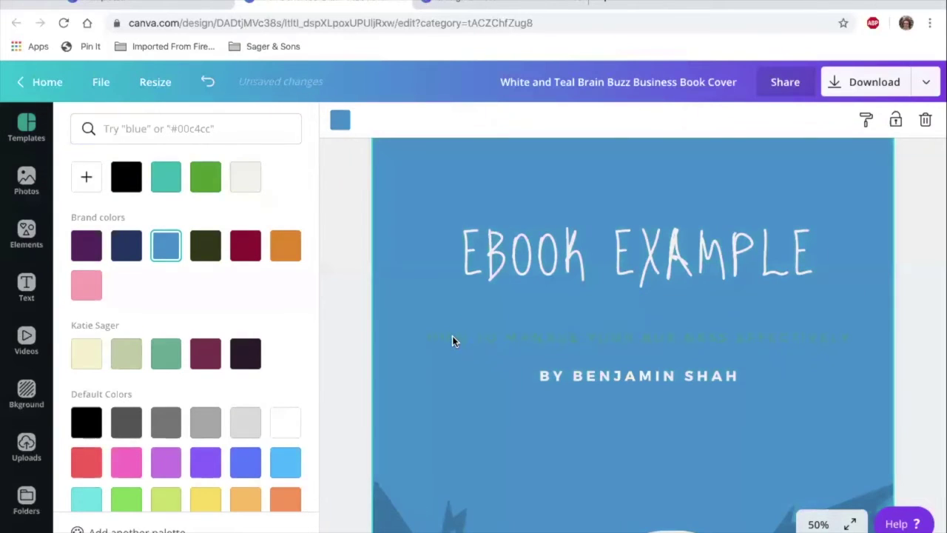
click(452, 337)
key(Delete)
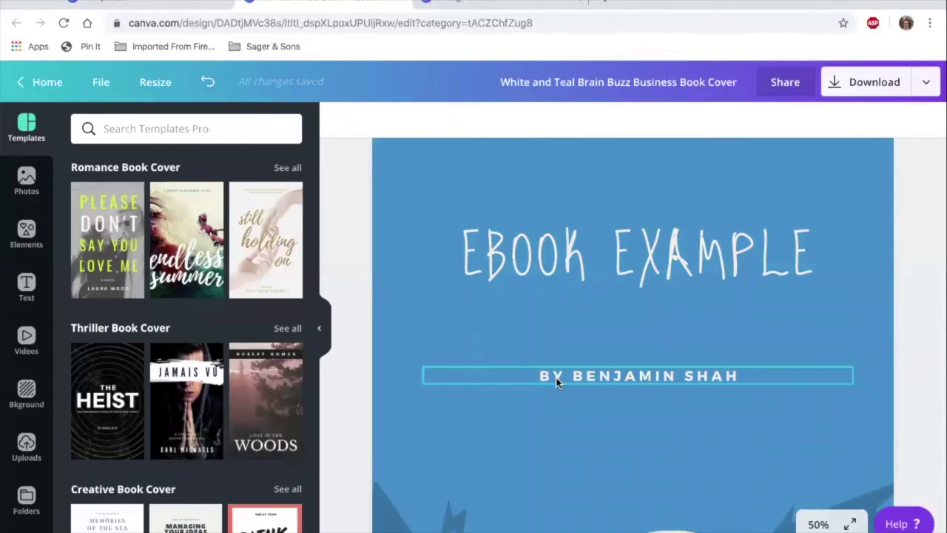
Step: Open the Elements library and set the zoom level of the book cover to 25%
scroll(426, 323, down, 2)
scroll(425, 324, down, 3)
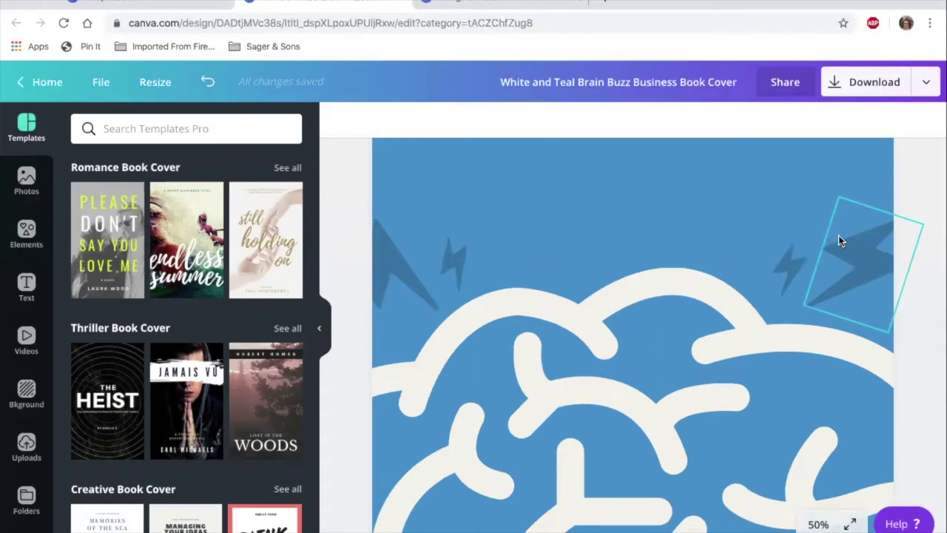
click(798, 266)
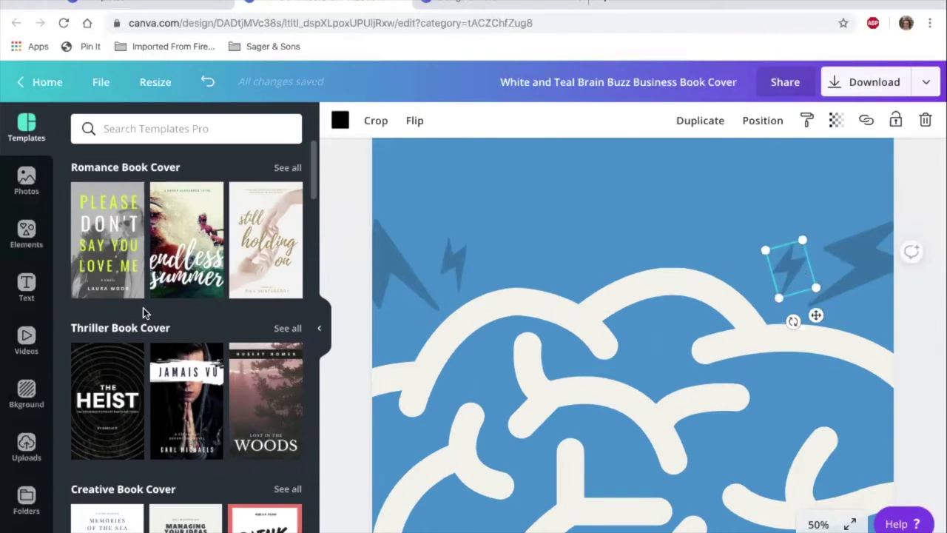
click(26, 234)
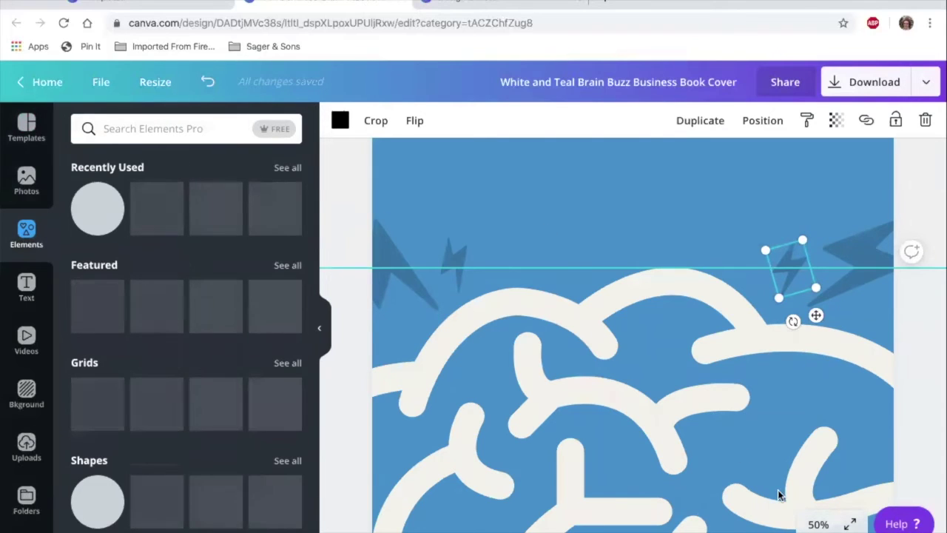
click(818, 524)
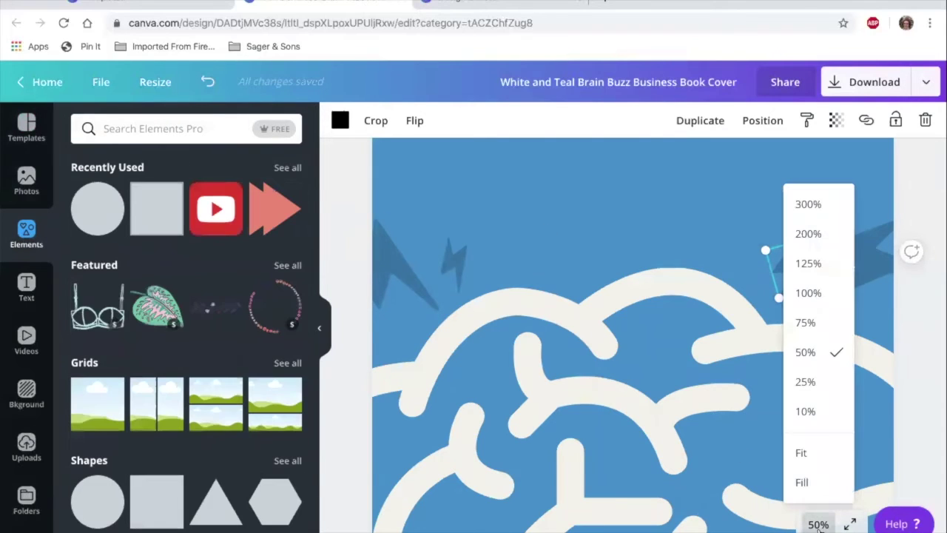
click(809, 383)
Step: Add the first Google+ icon from the Social Media elements to the book cover
scroll(194, 274, down, 1)
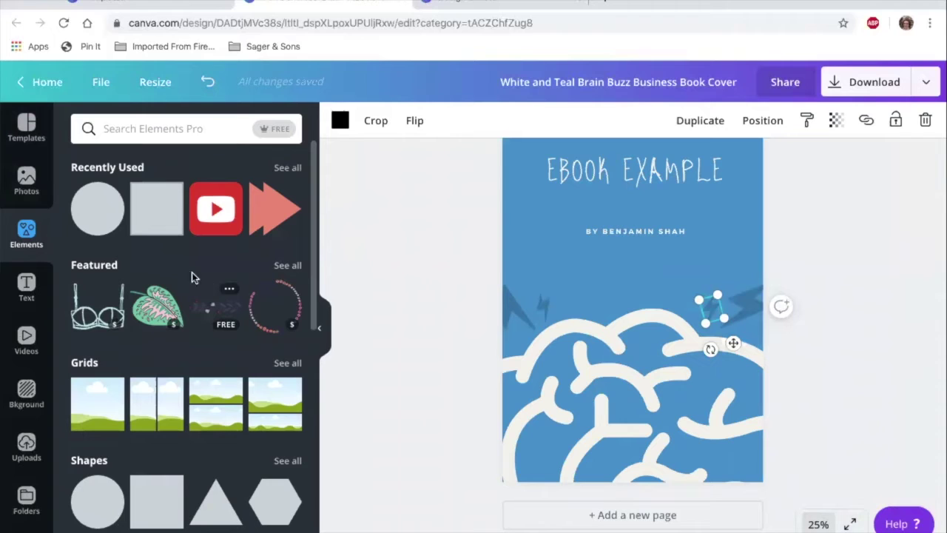
scroll(218, 340, down, 3)
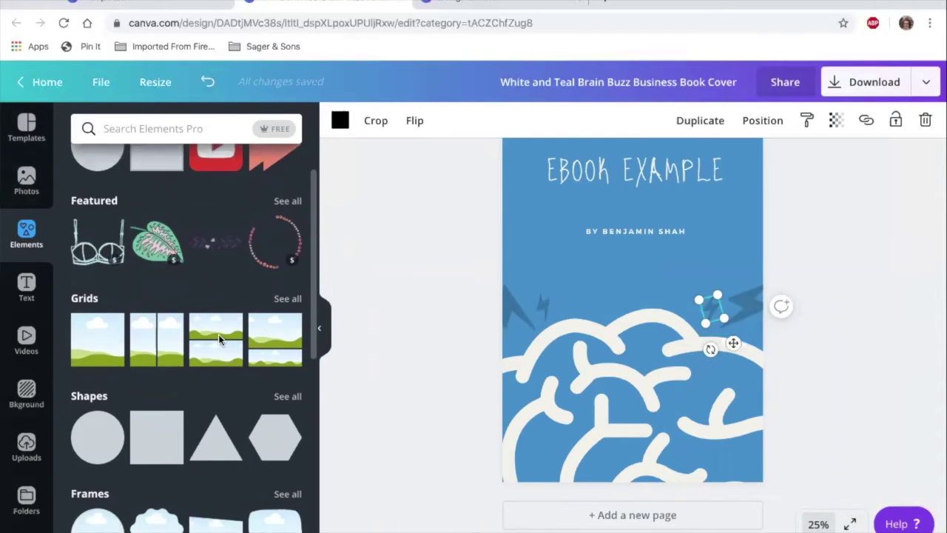
scroll(218, 340, down, 5)
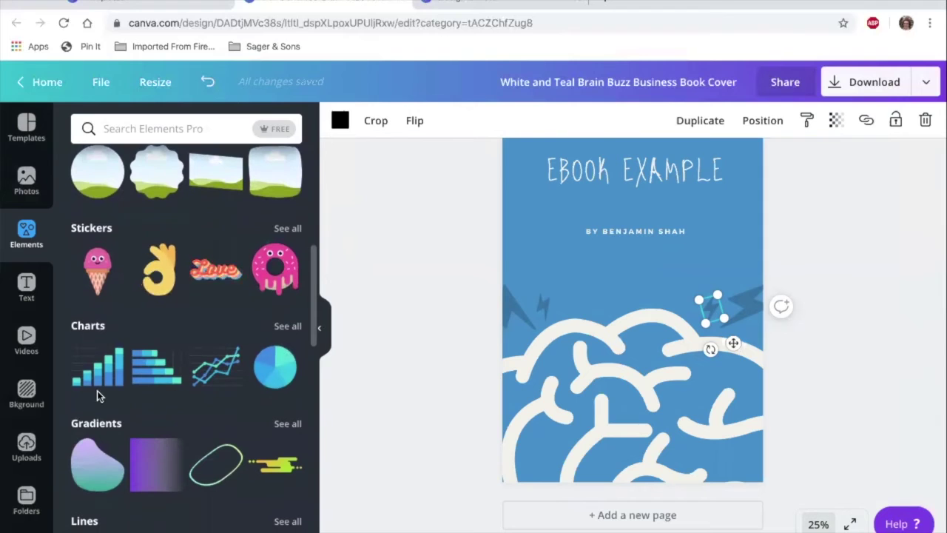
scroll(167, 443, down, 3)
scroll(165, 442, down, 4)
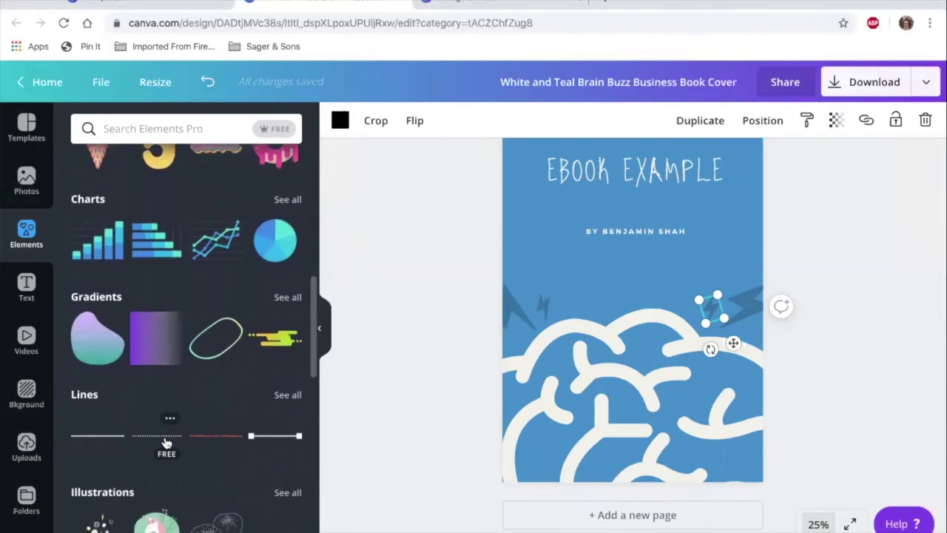
scroll(165, 437, up, 2)
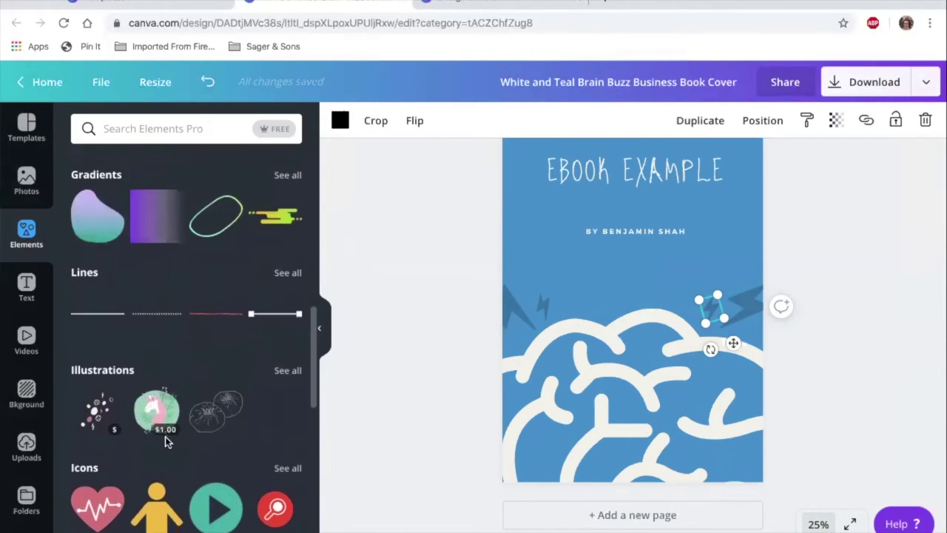
scroll(165, 440, down, 3)
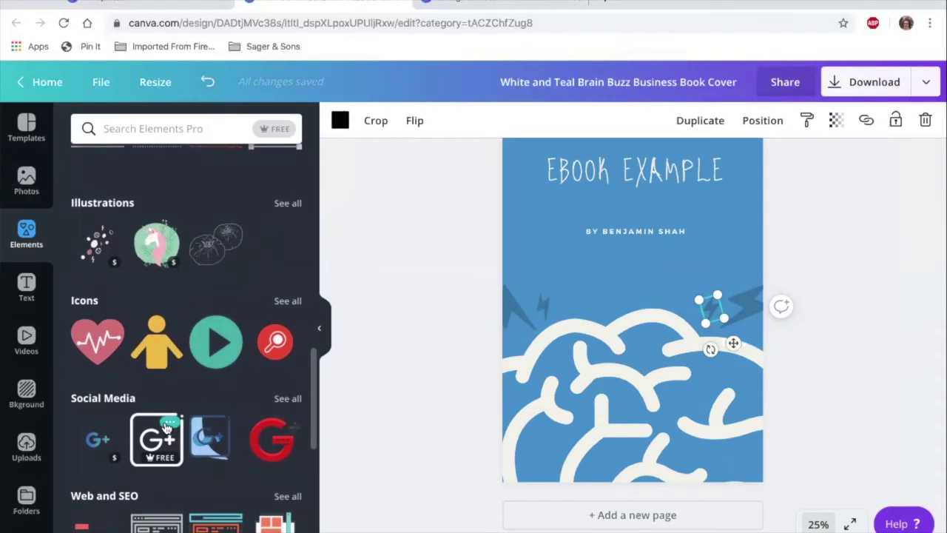
click(114, 441)
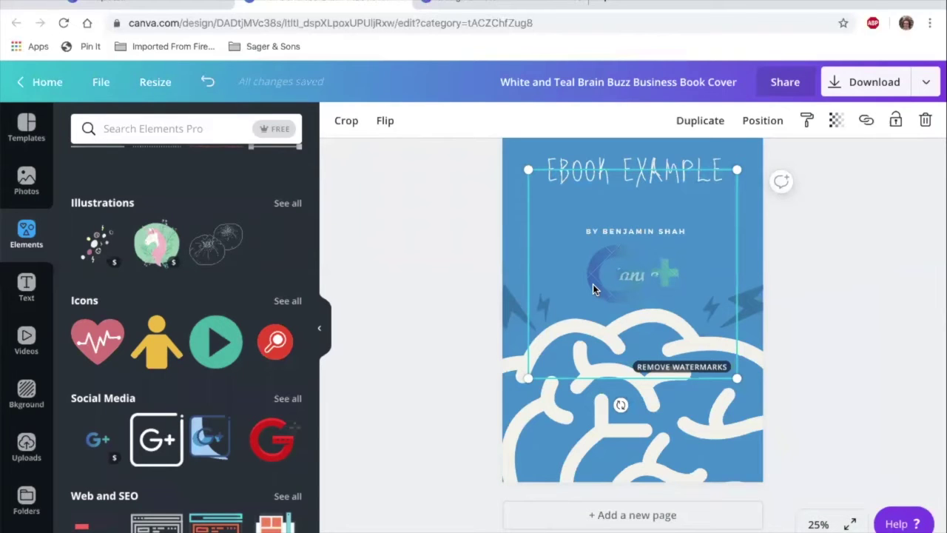
Step: Limit the element library to free items and remove the watermarked Google+ icon from the cover
click(268, 132)
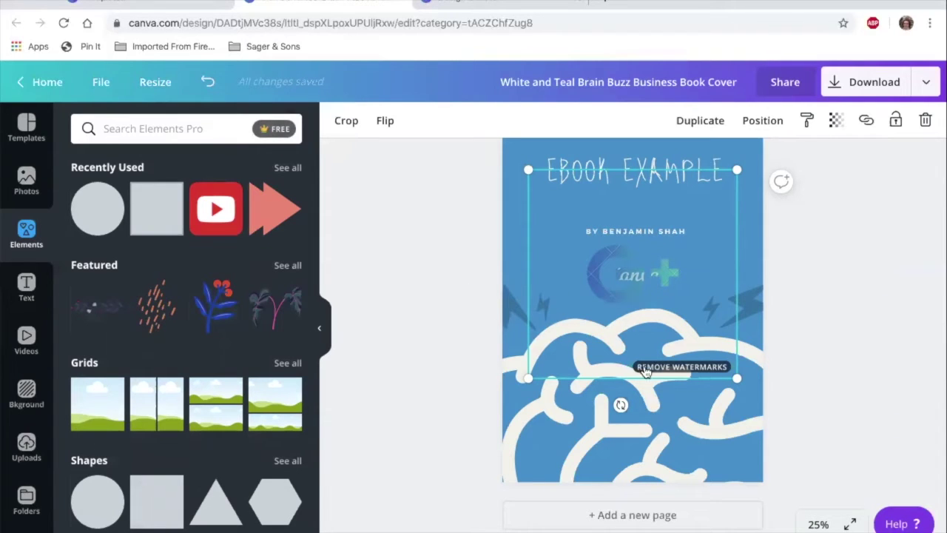
click(697, 375)
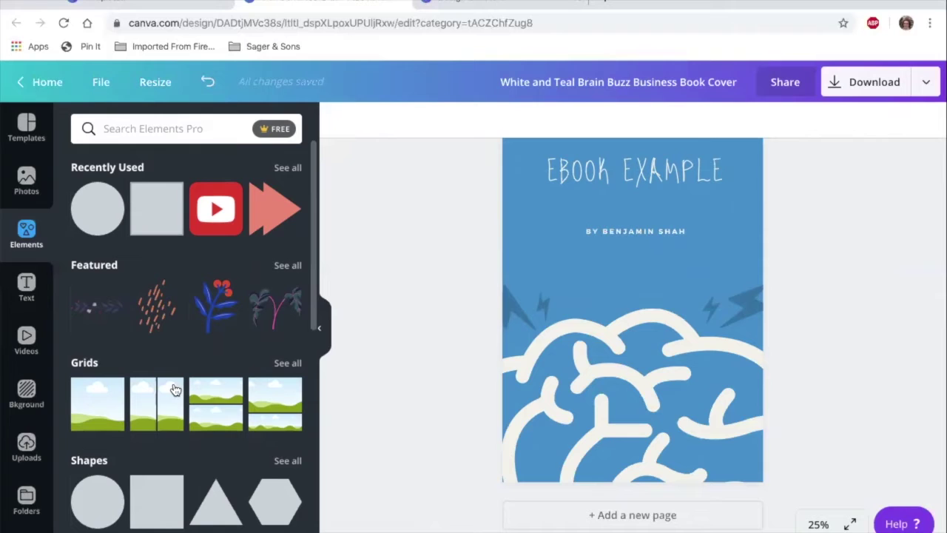
Step: Add the recently used YouTube icon to the cover, shrink it to under half its size and centre it horizontally below the author line
scroll(146, 257, down, 1)
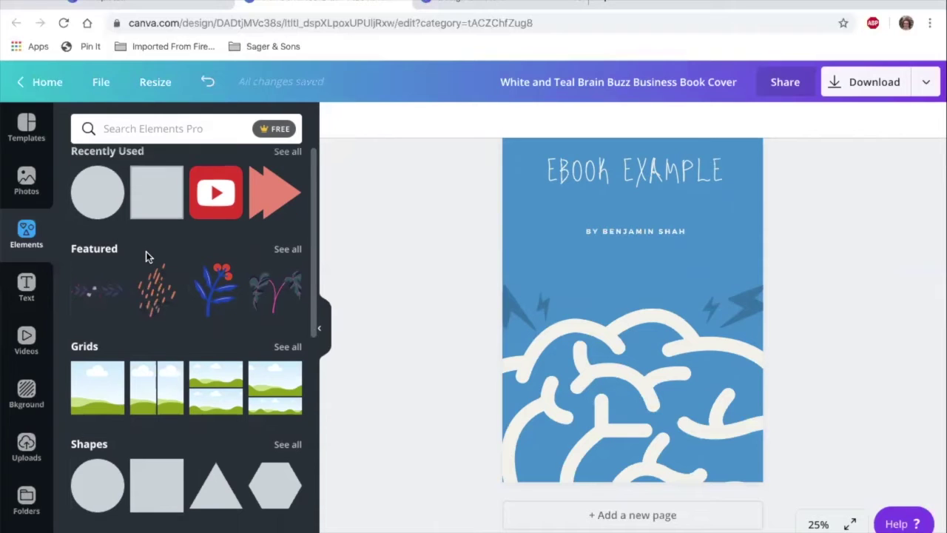
scroll(147, 257, up, 1)
click(216, 194)
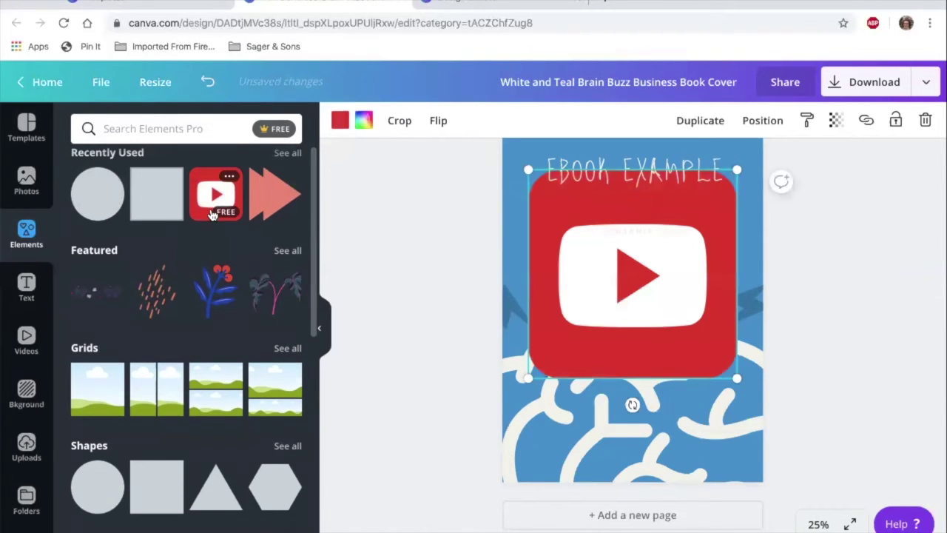
drag(736, 169, 617, 290)
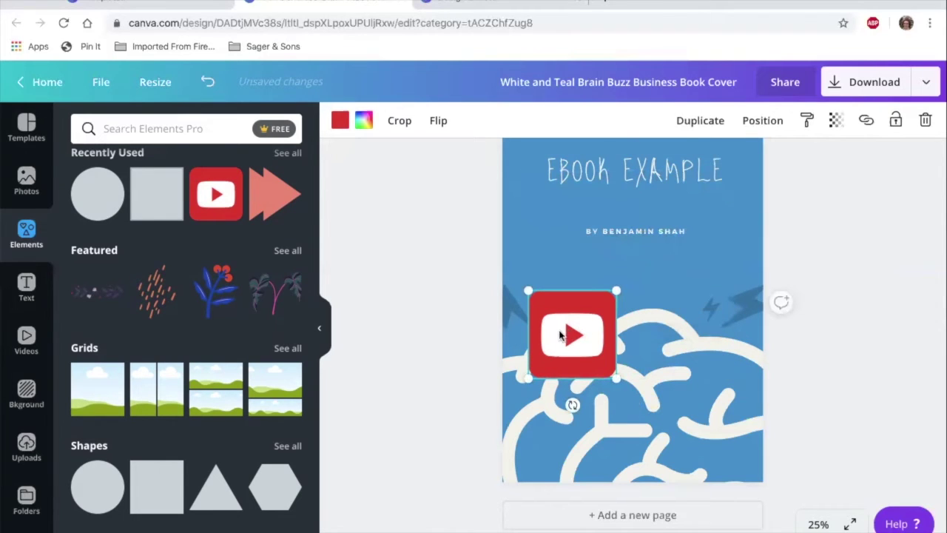
drag(588, 323, 652, 307)
Step: Delete the white brain graphic from the cover and move the YouTube icon down into the emptied lower area
click(565, 404)
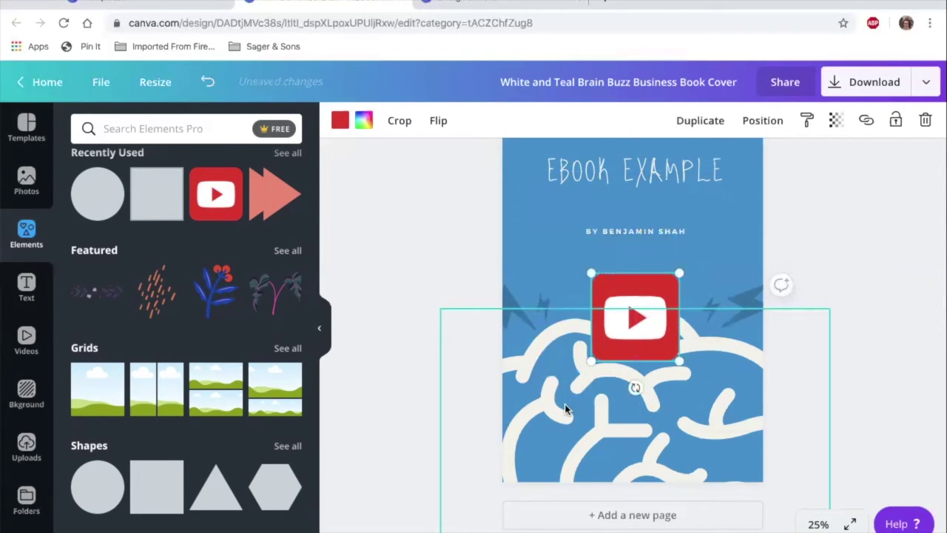
key(Delete)
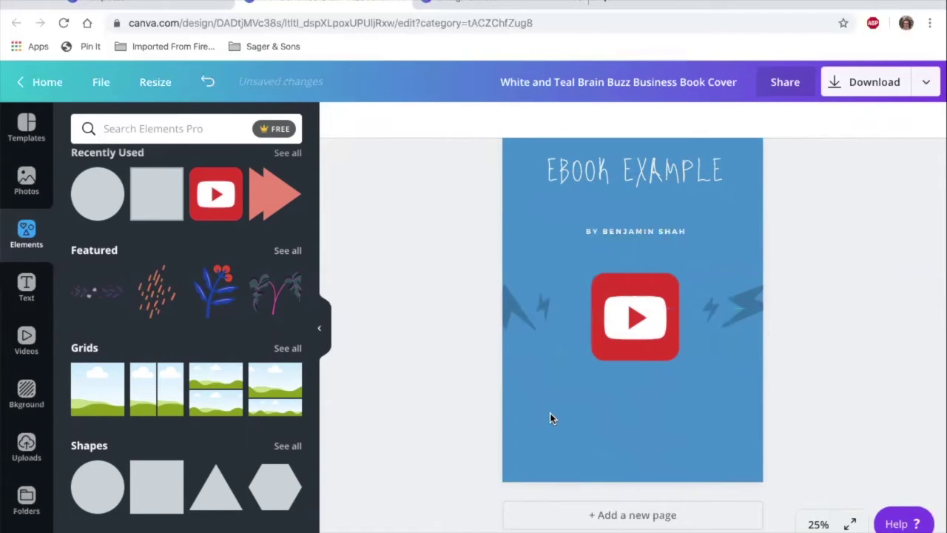
drag(625, 360, 629, 390)
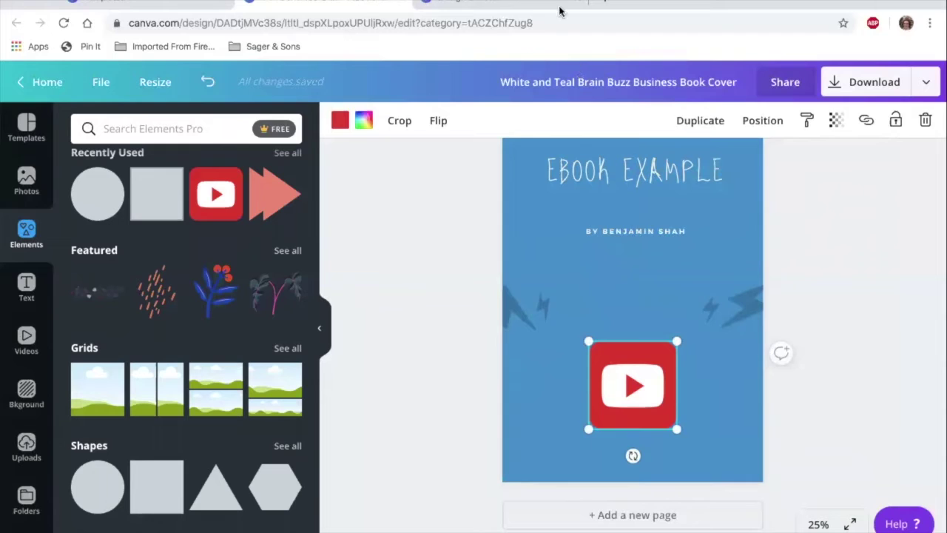
key(Escape)
Step: Search the free elements for "logo" and look through the available logo graphics
scroll(266, 328, down, 1)
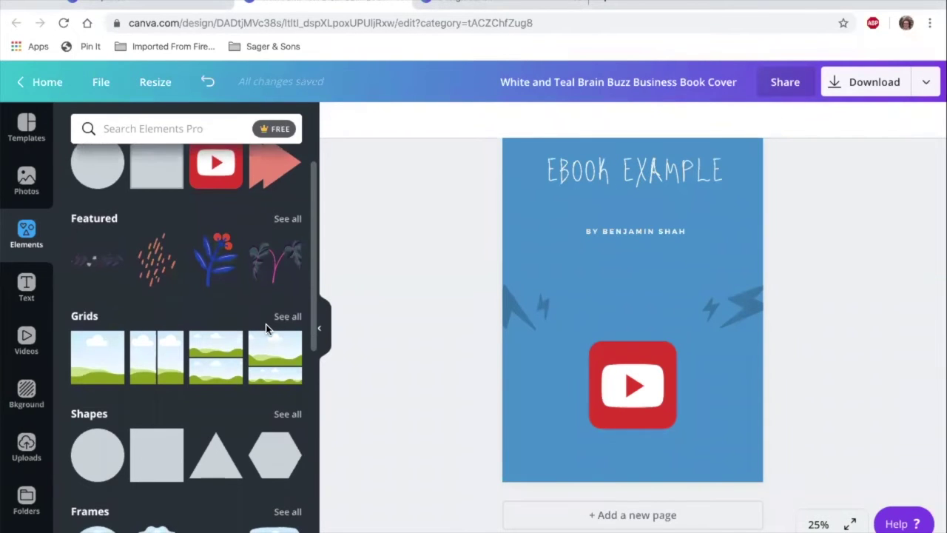
scroll(222, 318, down, 2)
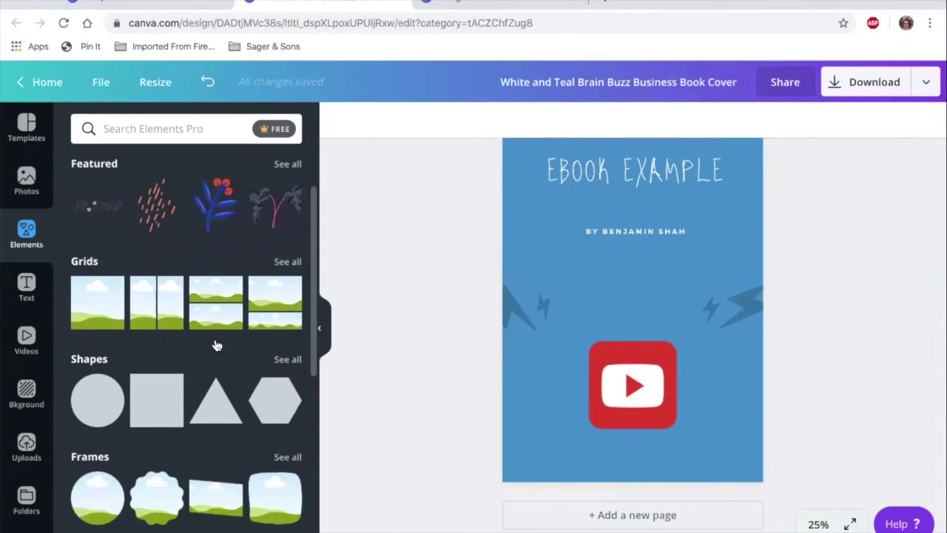
scroll(217, 346, up, 3)
click(112, 129)
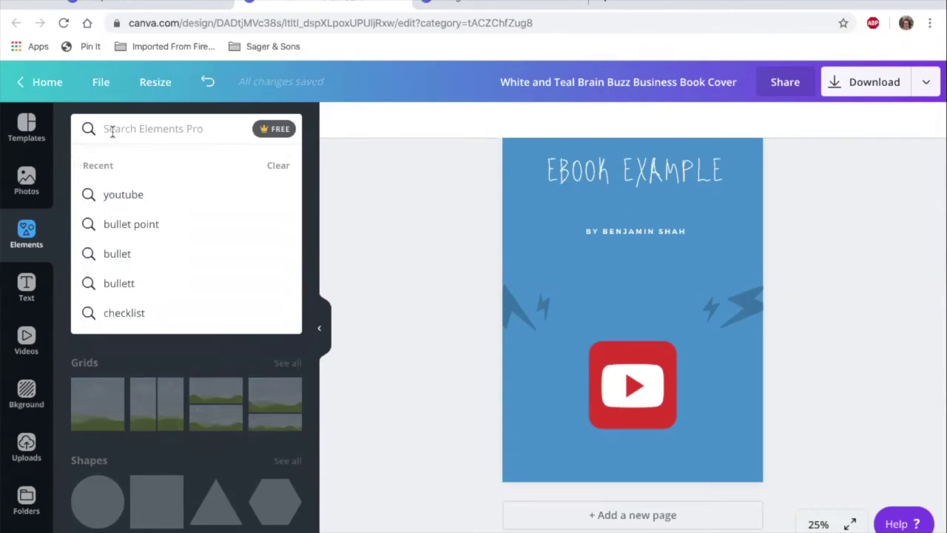
text(logo)
key(Return)
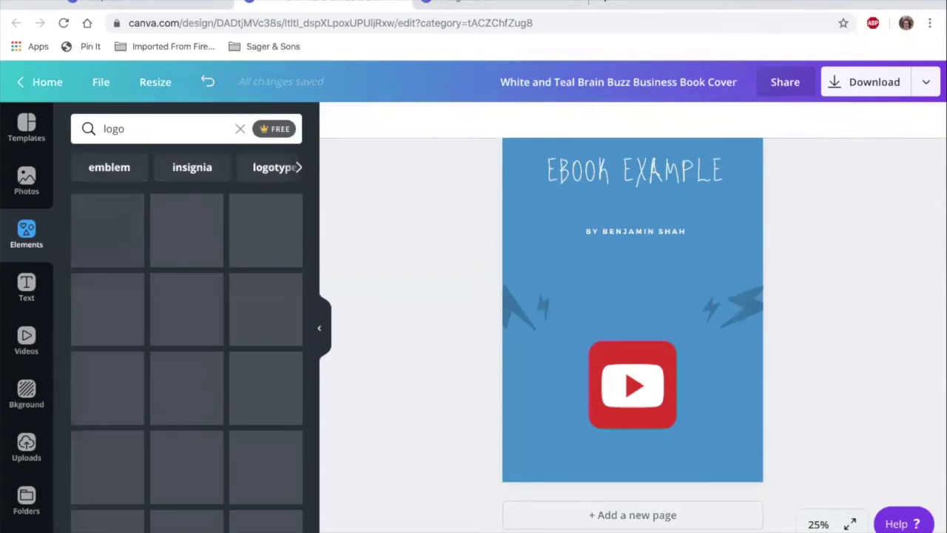
scroll(173, 289, down, 1)
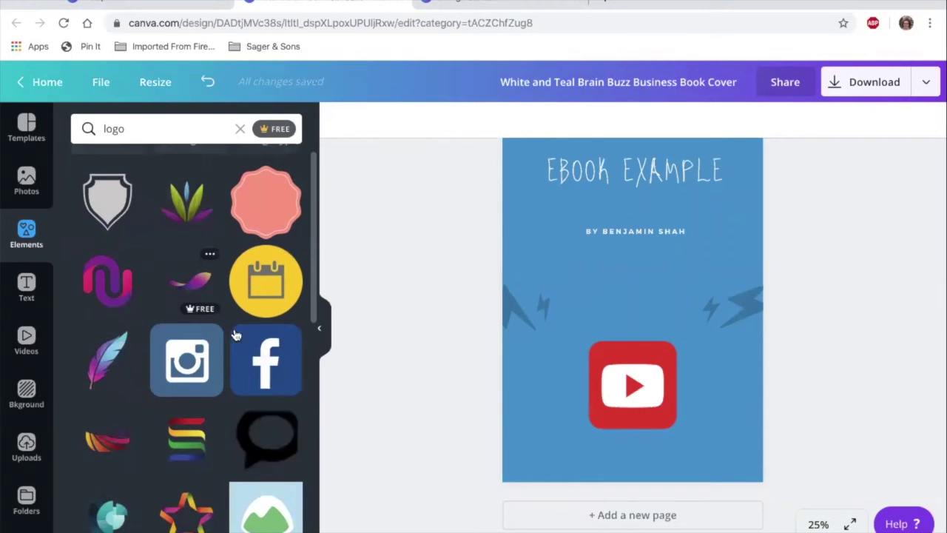
scroll(192, 370, down, 3)
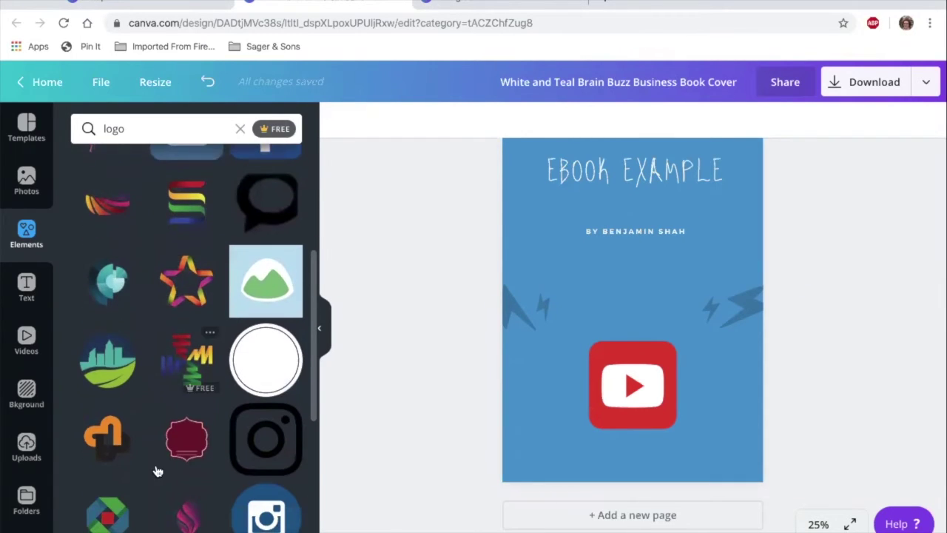
scroll(274, 422, down, 1)
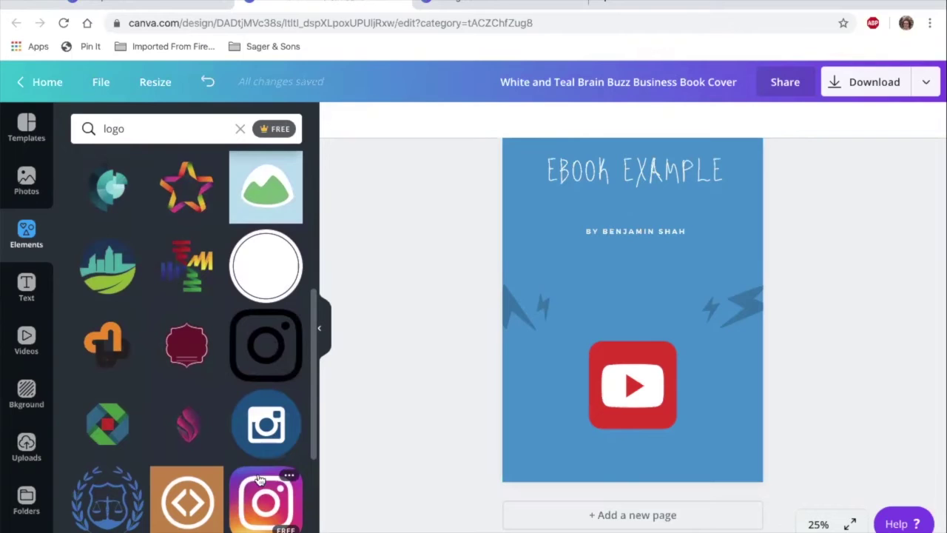
scroll(214, 409, down, 2)
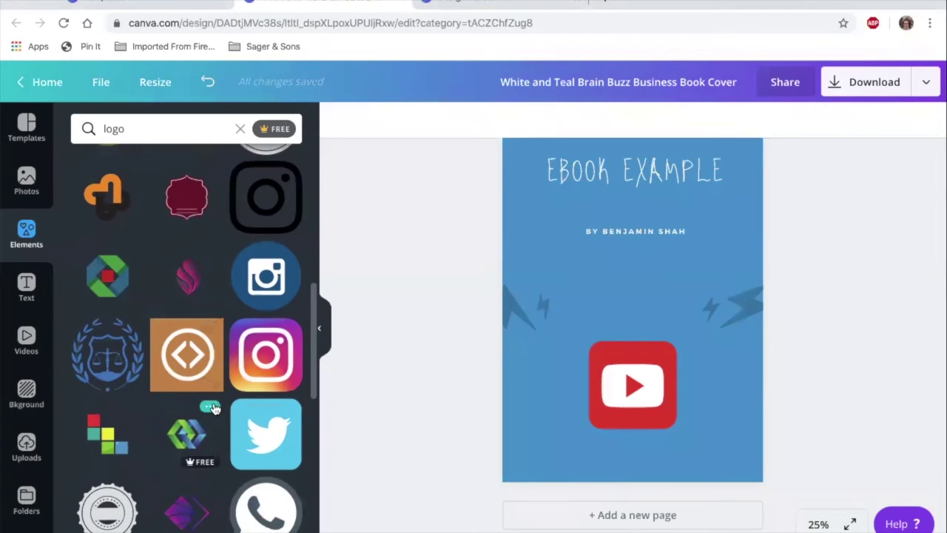
scroll(212, 407, down, 2)
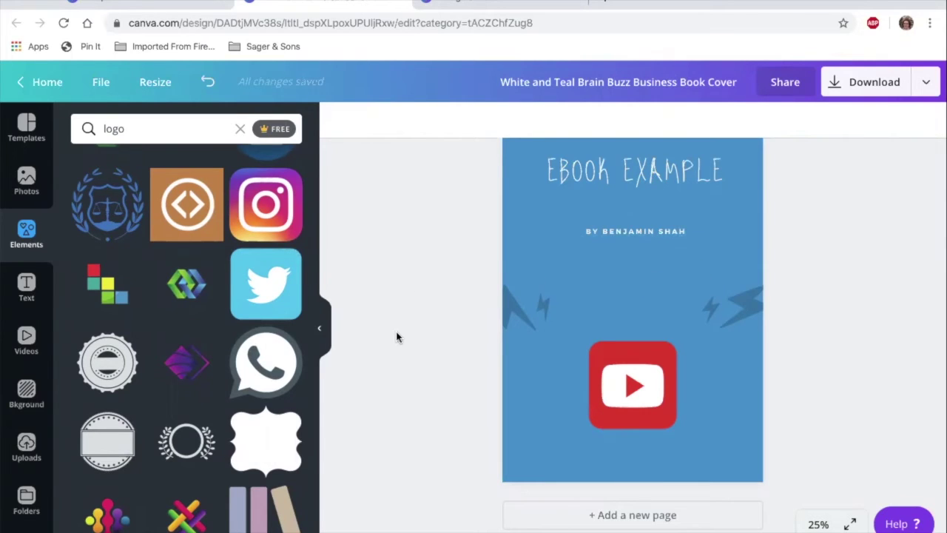
Step: Add a second page after the cover and set its background to white
click(602, 516)
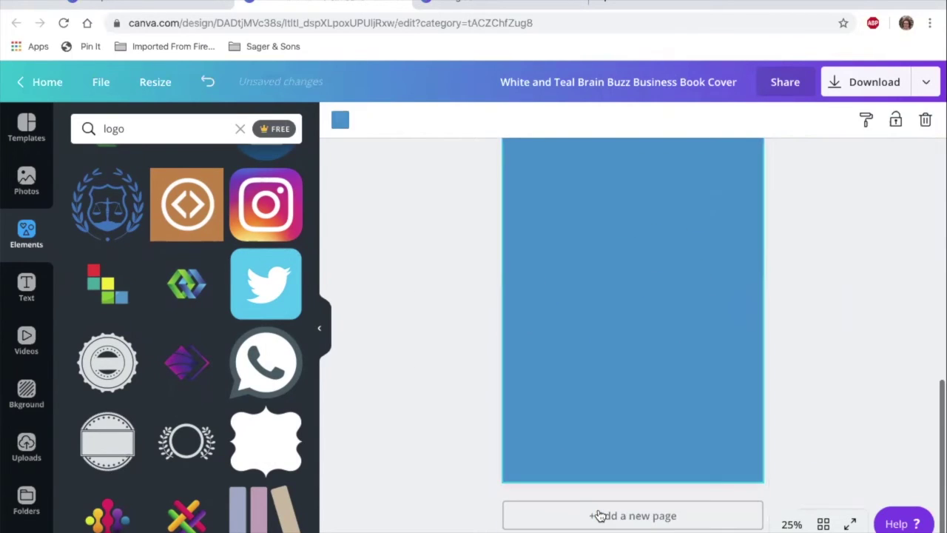
click(340, 121)
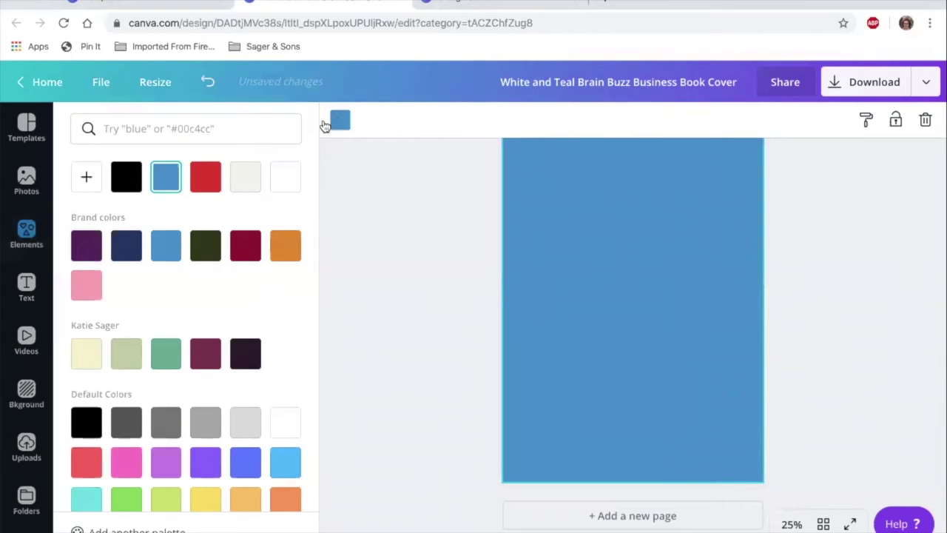
click(286, 178)
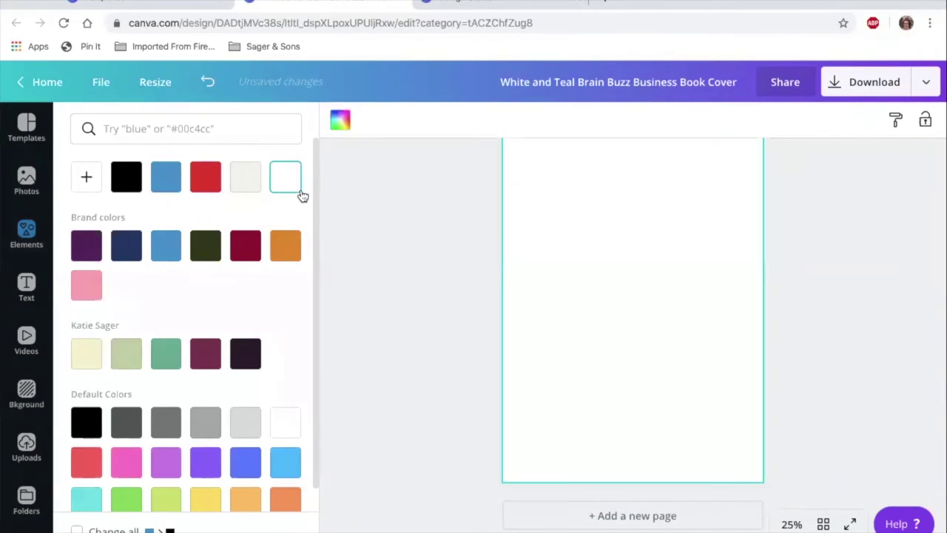
click(411, 268)
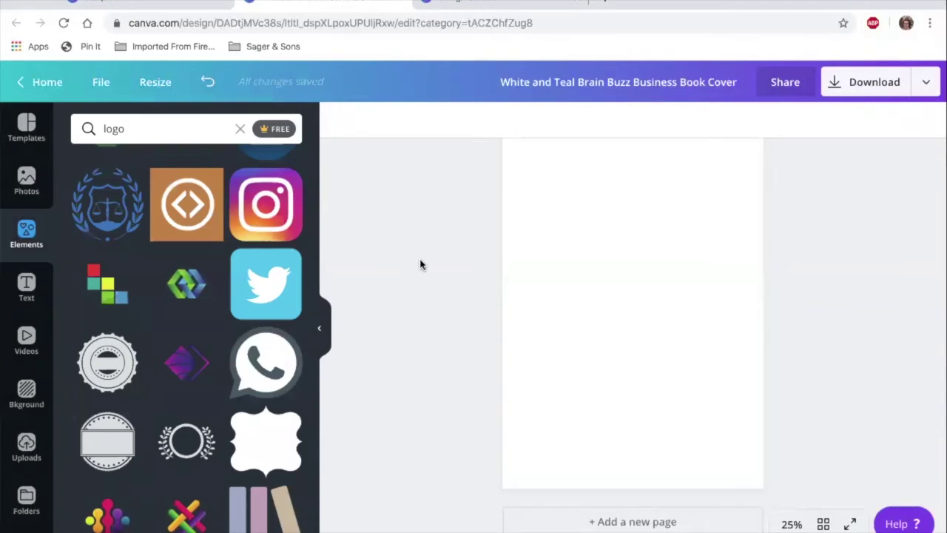
scroll(418, 265, up, 5)
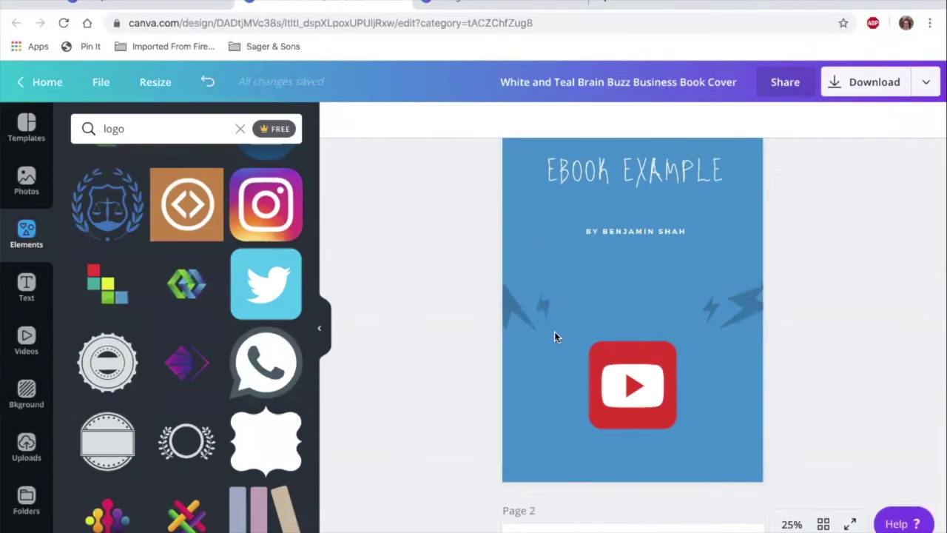
scroll(459, 326, down, 5)
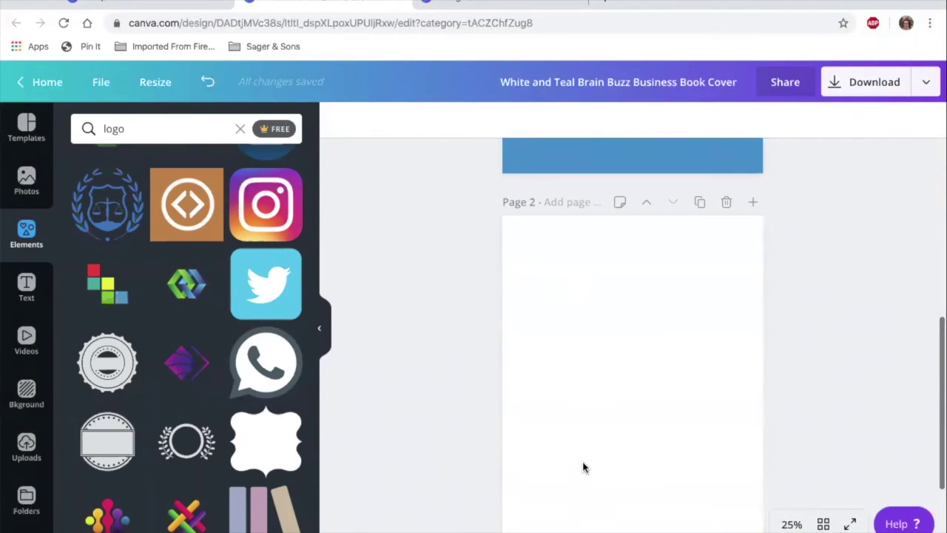
Step: Return to the home page and search the templates for "table of contents"
click(26, 128)
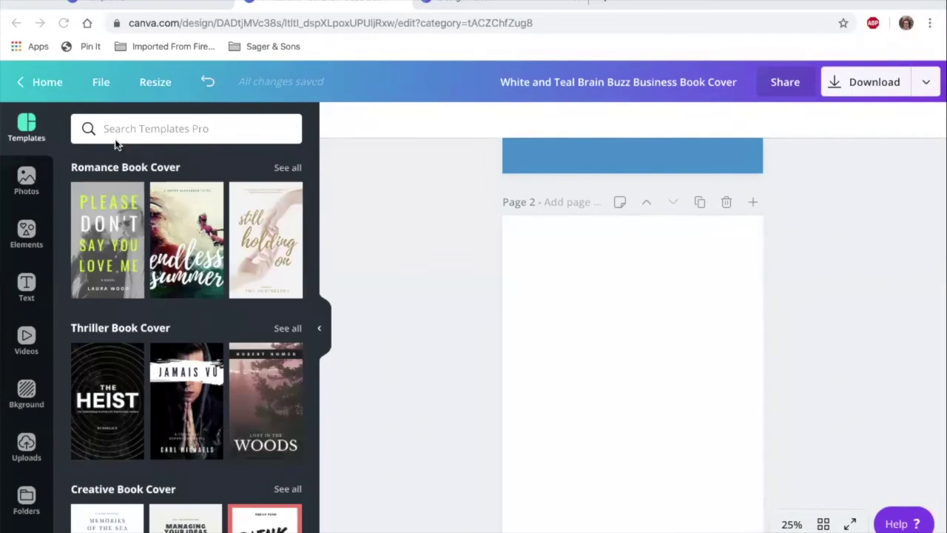
click(23, 83)
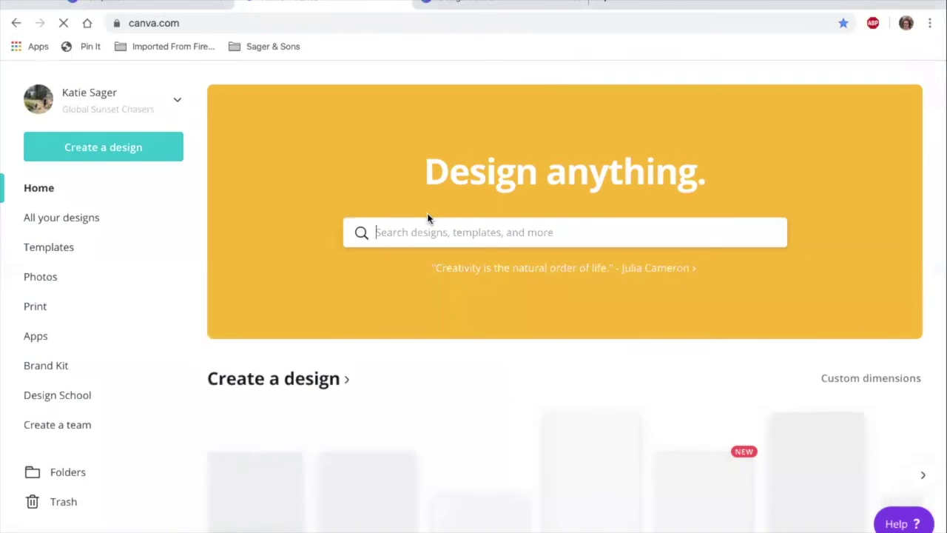
text(table)
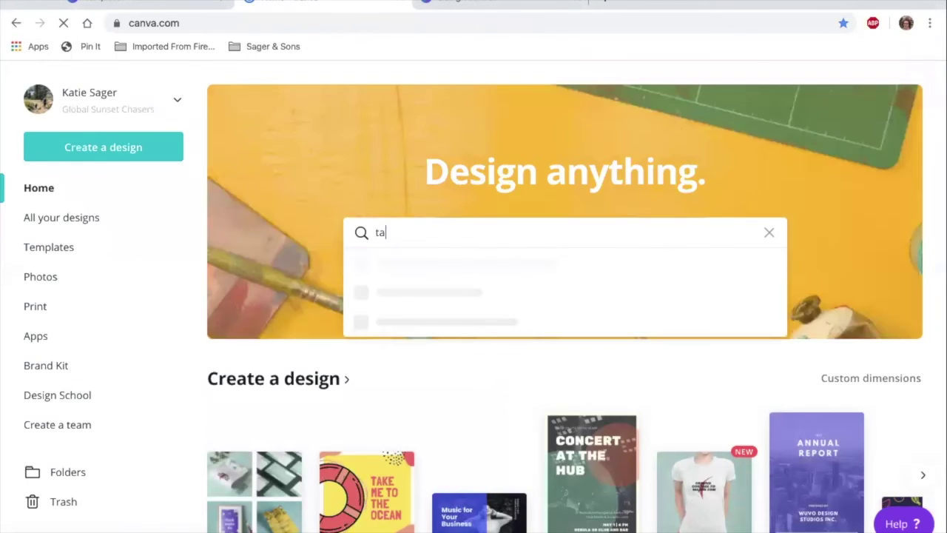
text(onte)
key(BackSpace)
key(BackSpace)
key(BackSpace)
key(BackSpace)
text(content)
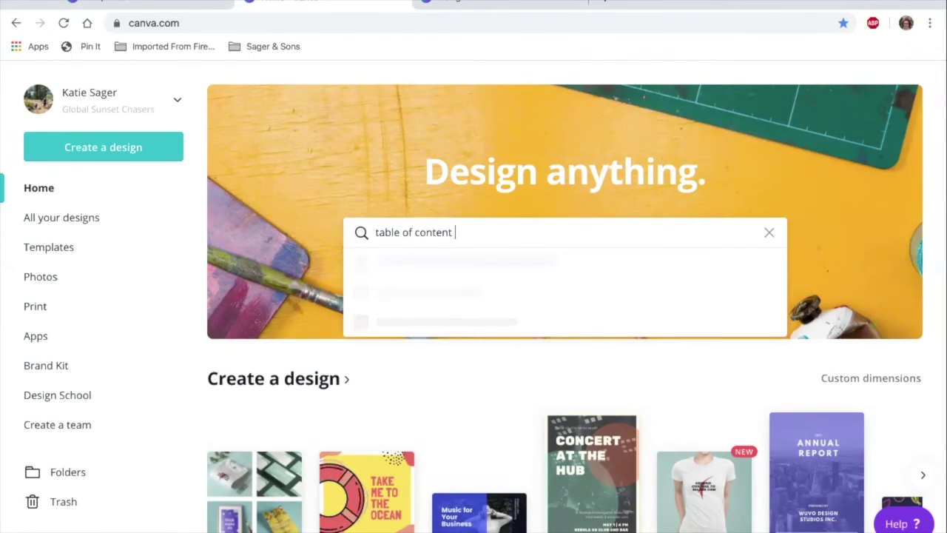
key(Return)
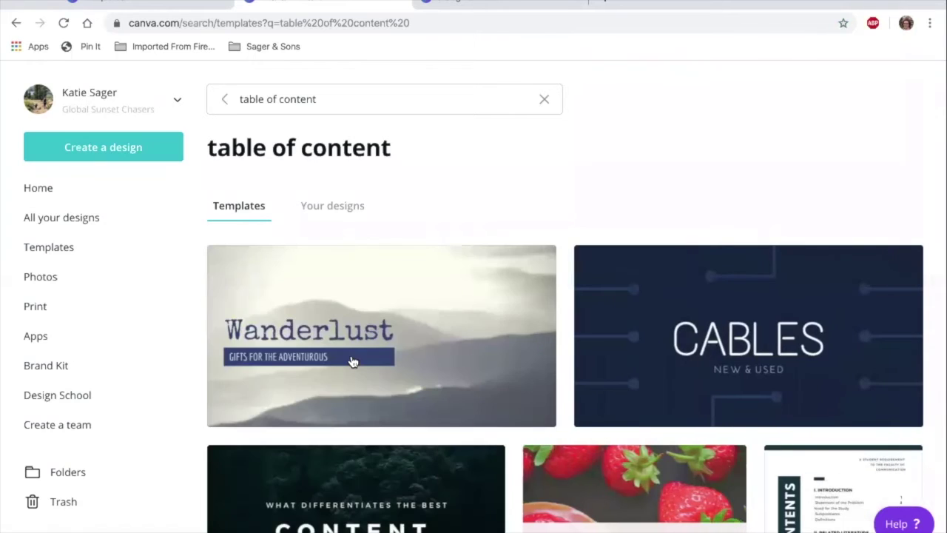
click(320, 106)
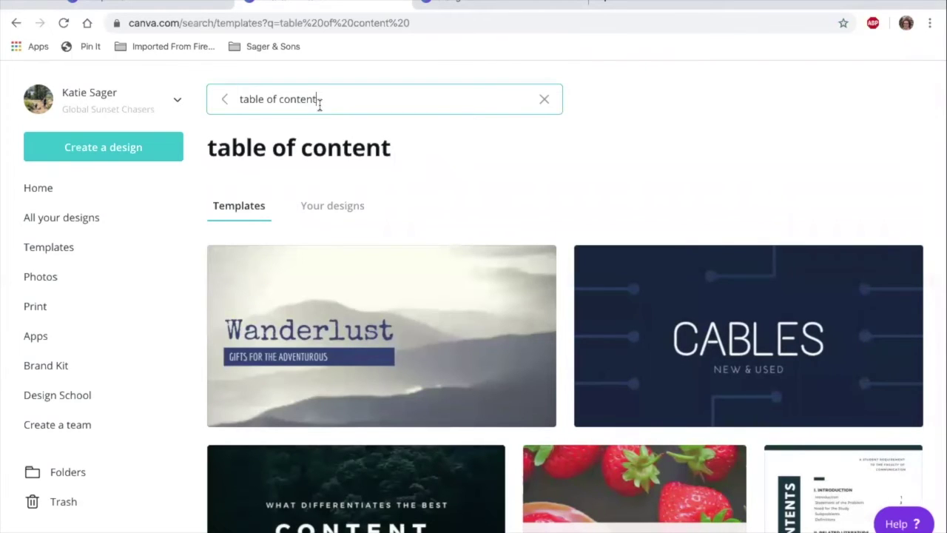
key(Return)
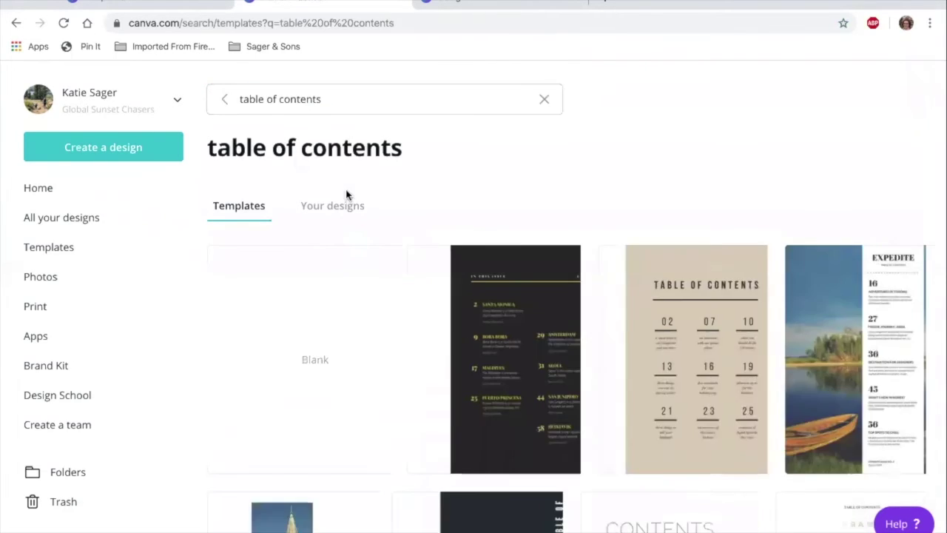
Step: Open the Contents template with the yellow speckled stripe and check that its "This yearbook's" label can be selected for editing
scroll(574, 182, down, 5)
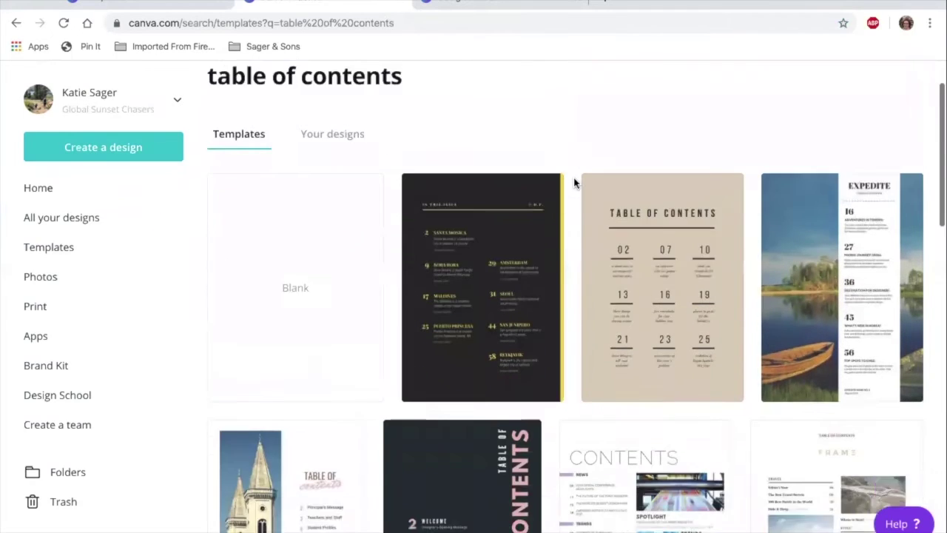
scroll(574, 183, down, 8)
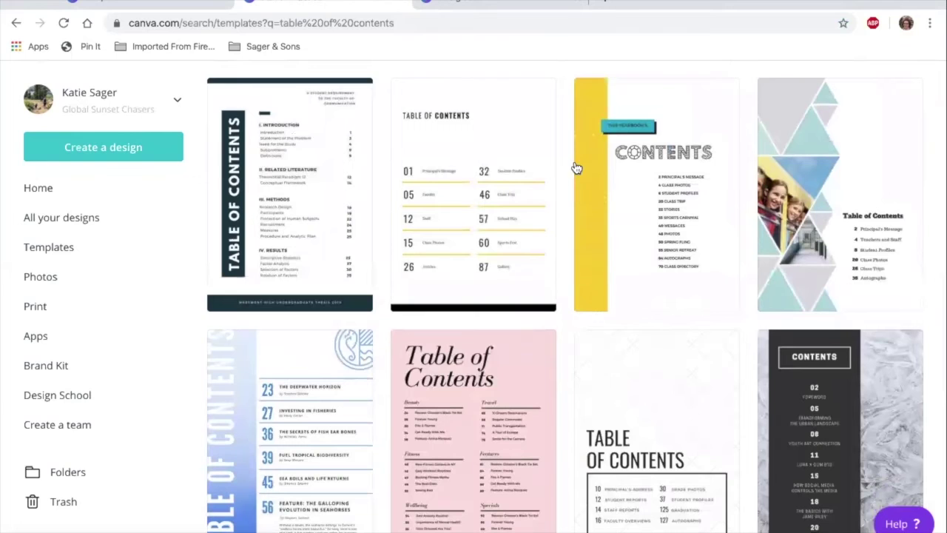
click(664, 168)
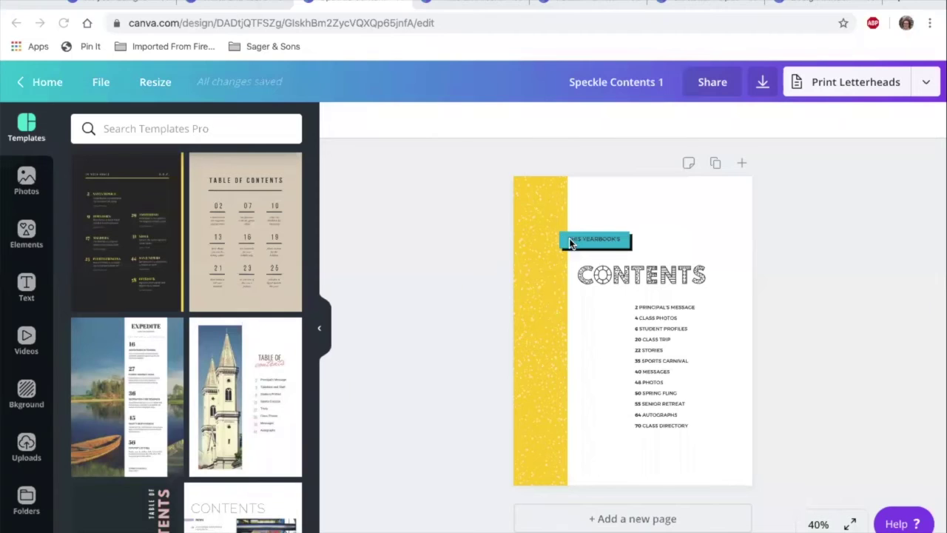
click(569, 239)
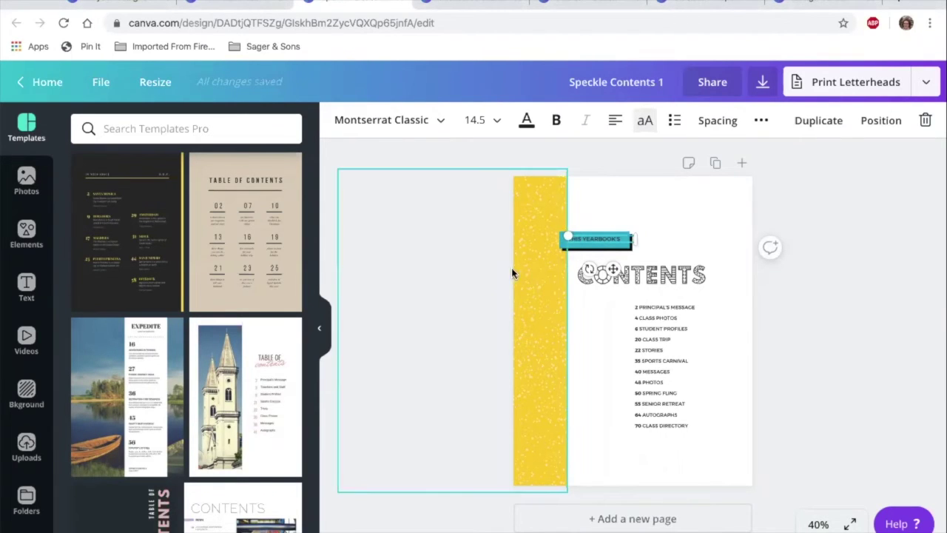
click(816, 322)
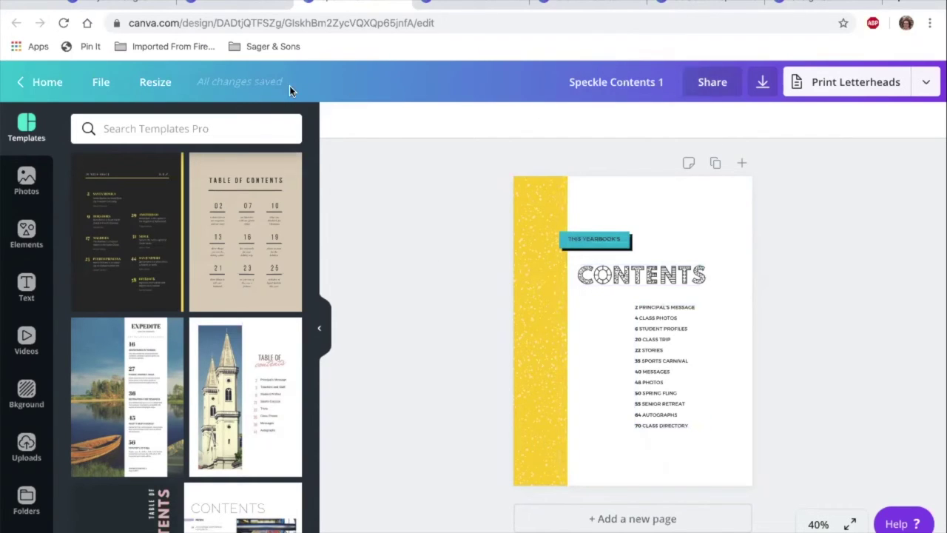
Step: Return to the business book cover design and apply the saved yellow-striped Contents design to its blank page 2
click(218, 4)
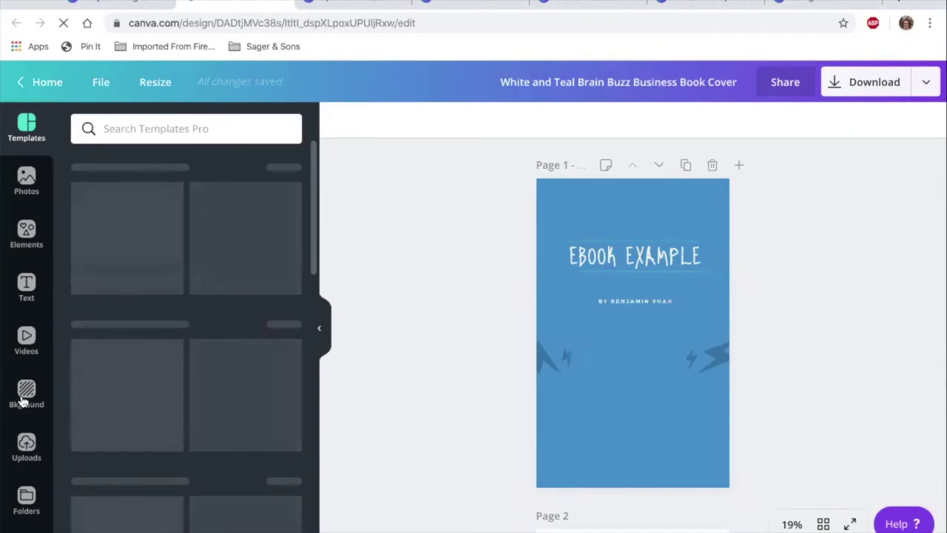
scroll(26, 443, down, 2)
click(24, 435)
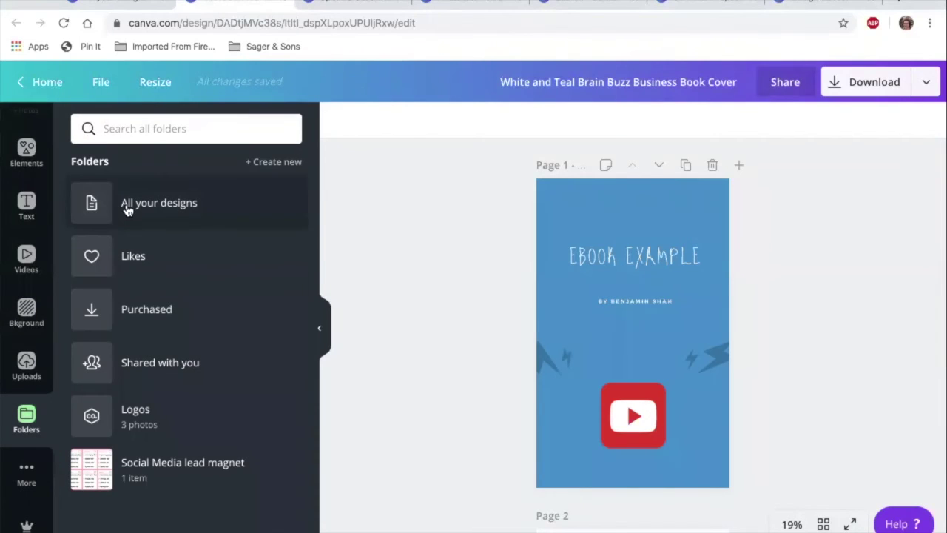
click(126, 210)
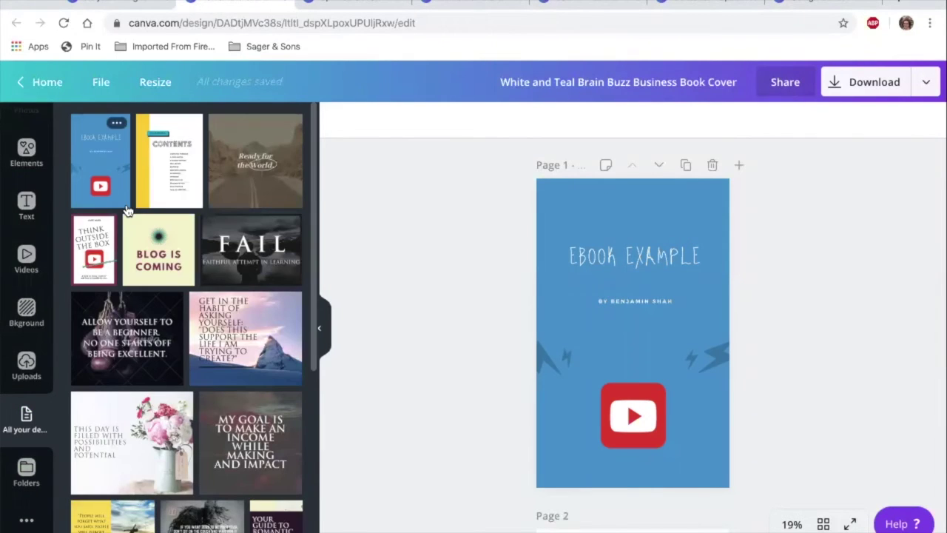
scroll(462, 287, down, 5)
drag(173, 175, 613, 321)
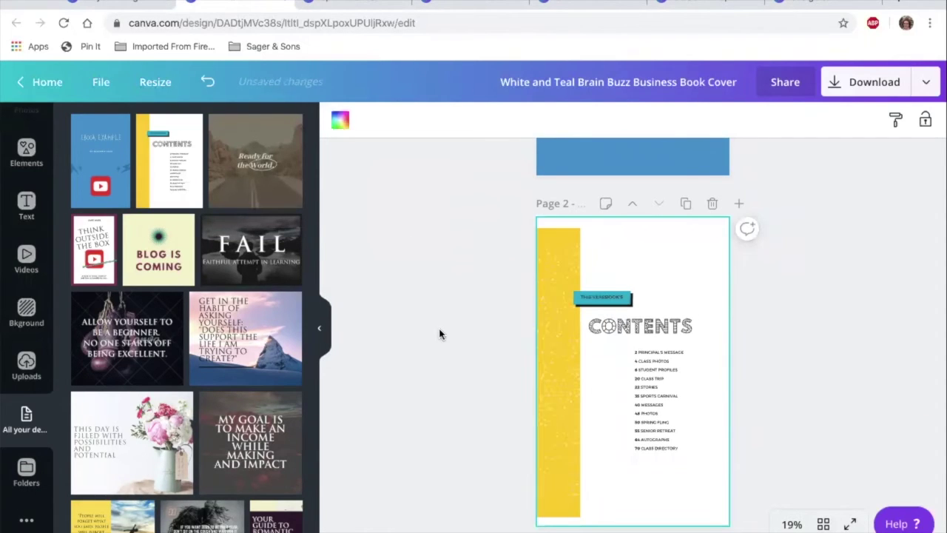
Step: Review the cover and contents pages, and add a blank third page after them
scroll(471, 247, up, 5)
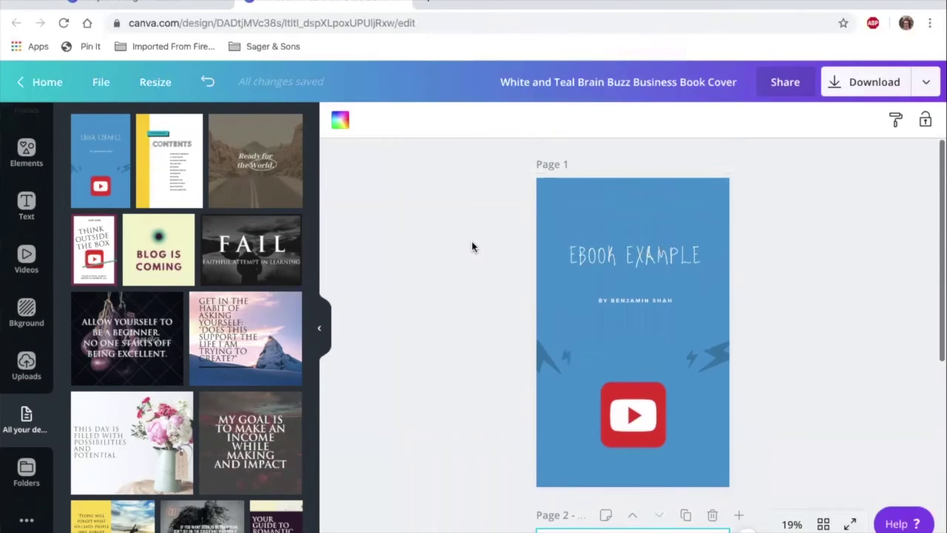
scroll(471, 248, down, 3)
scroll(471, 247, up, 3)
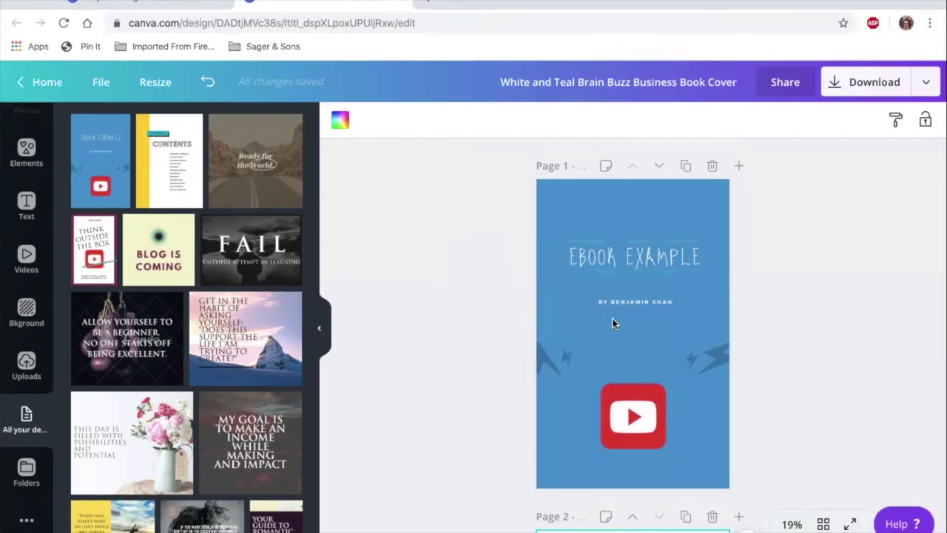
scroll(474, 332, down, 4)
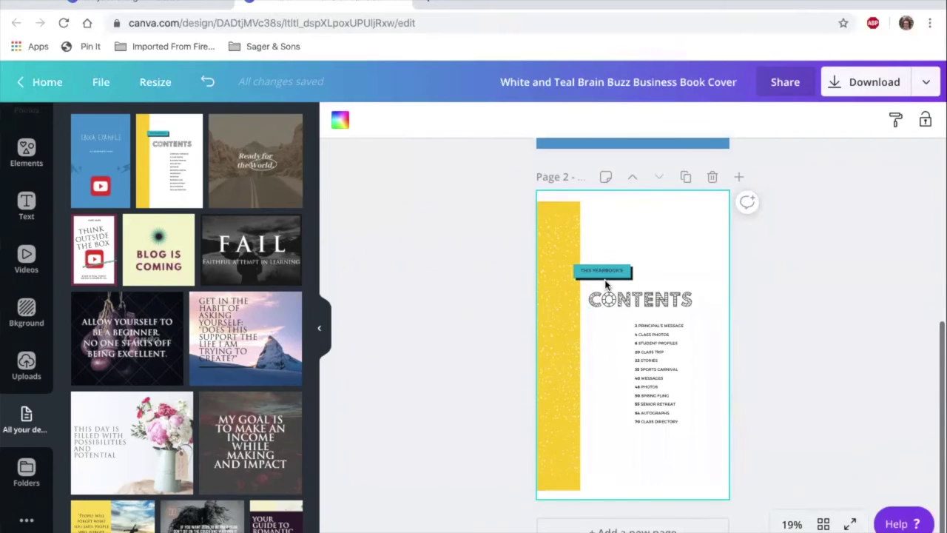
scroll(606, 277, down, 1)
click(630, 514)
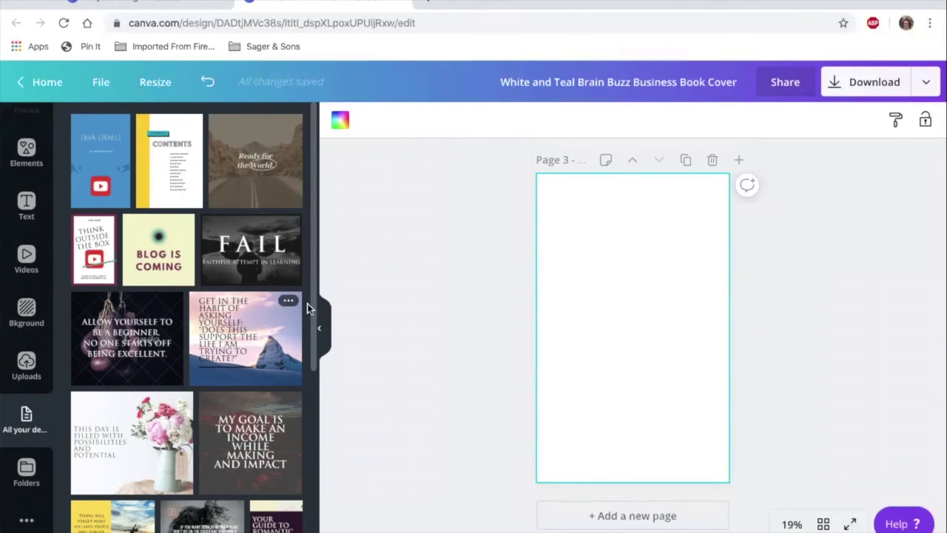
Step: Limit the elements to free ones and add a plain square from the Shapes collection to page 3
click(26, 152)
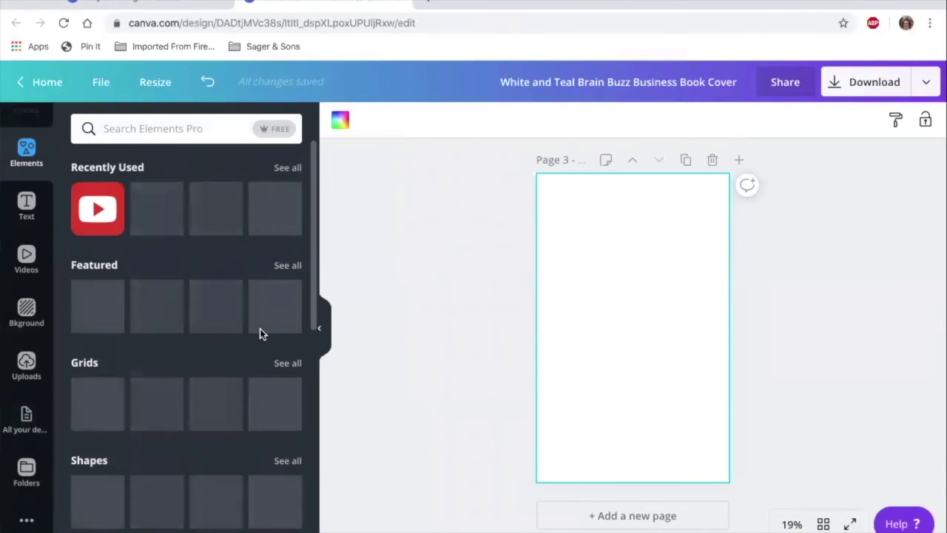
click(266, 131)
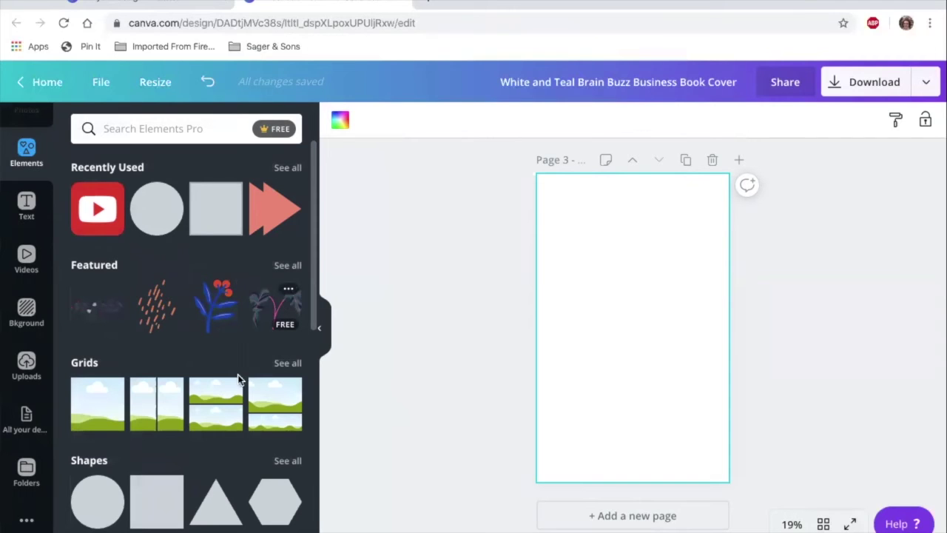
scroll(234, 406, down, 4)
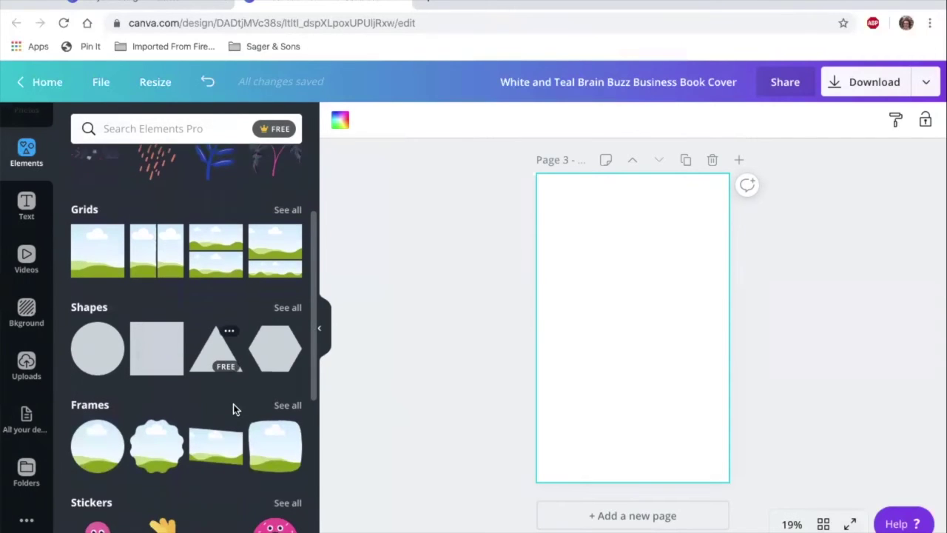
click(282, 305)
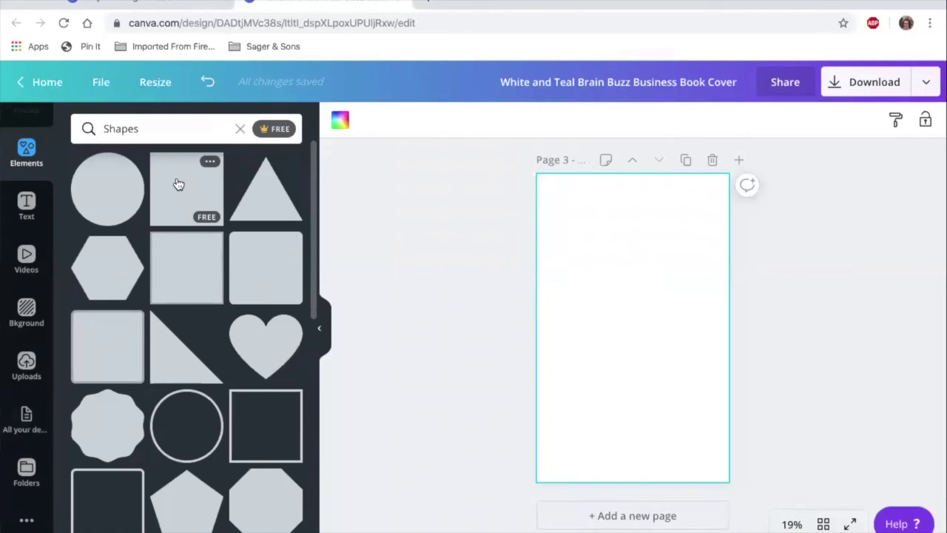
click(178, 184)
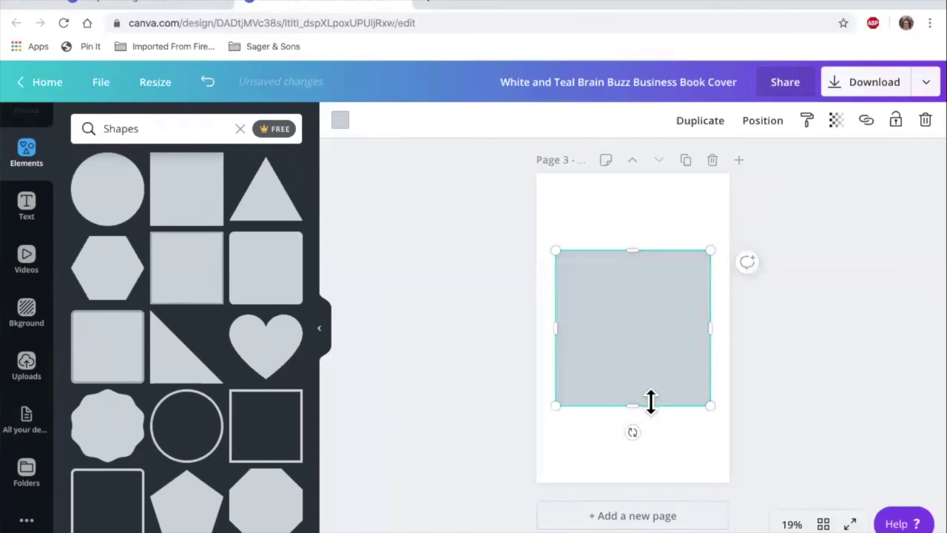
Step: Turn the square into a thin bar along the bottom edge of page 3, spanning the full page width
drag(618, 337, 621, 416)
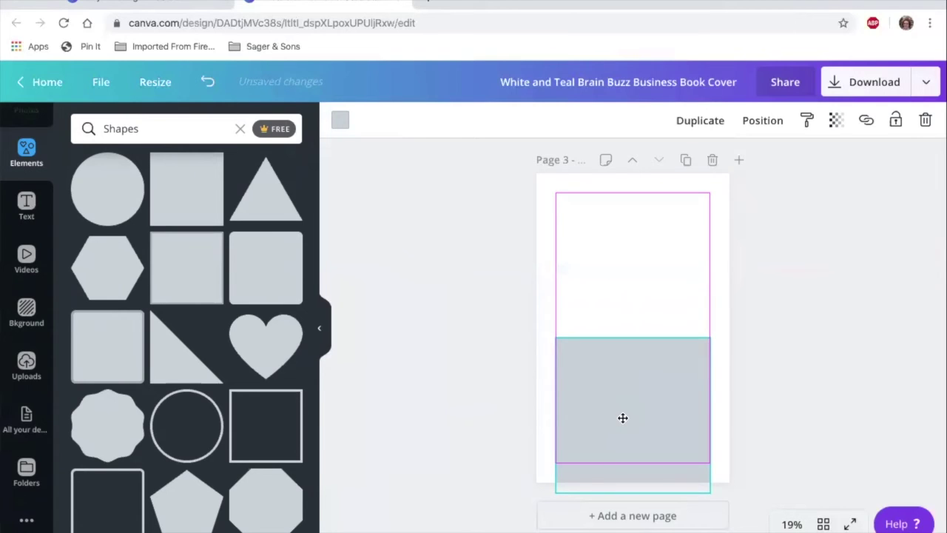
drag(634, 333, 626, 460)
drag(559, 469, 531, 469)
drag(714, 474, 747, 476)
click(459, 381)
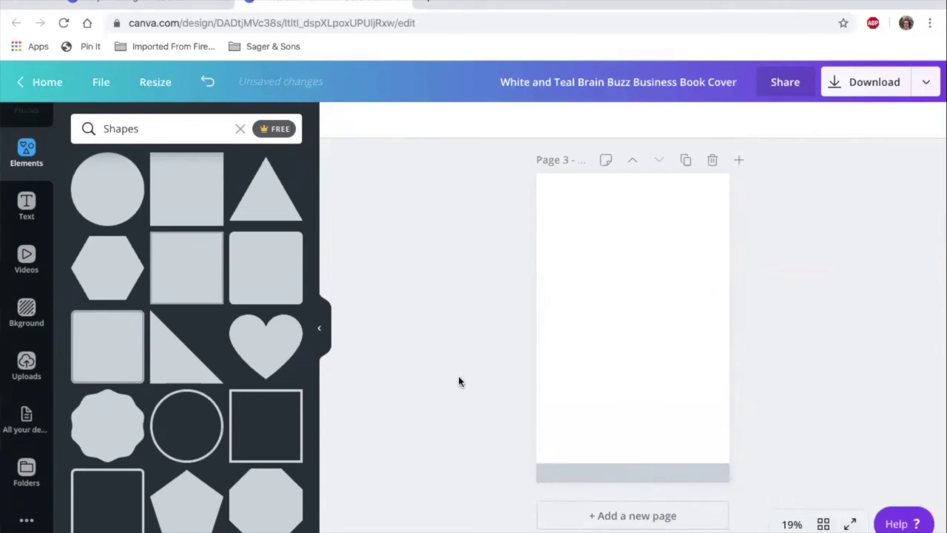
Step: Recolour the footer bar on page 3 with the green from the saved personal palette
click(556, 473)
click(337, 124)
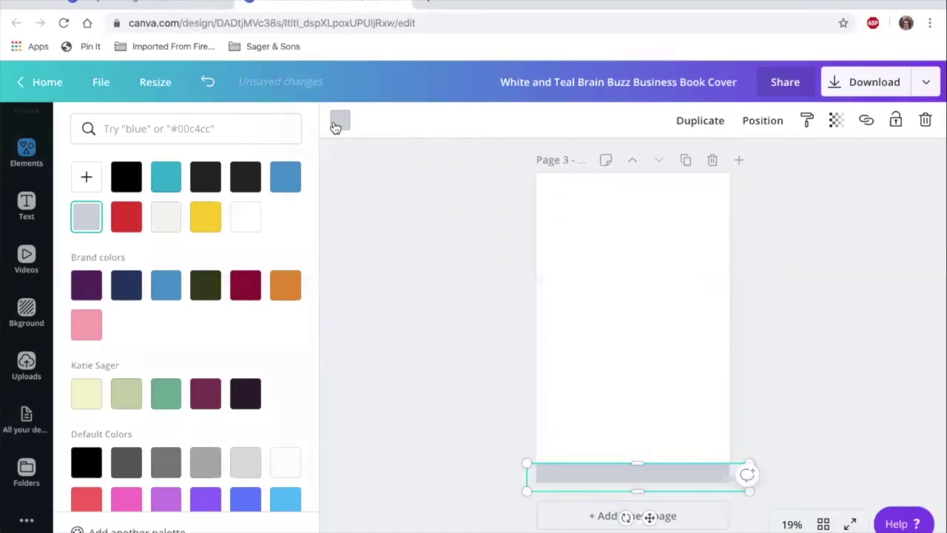
click(169, 395)
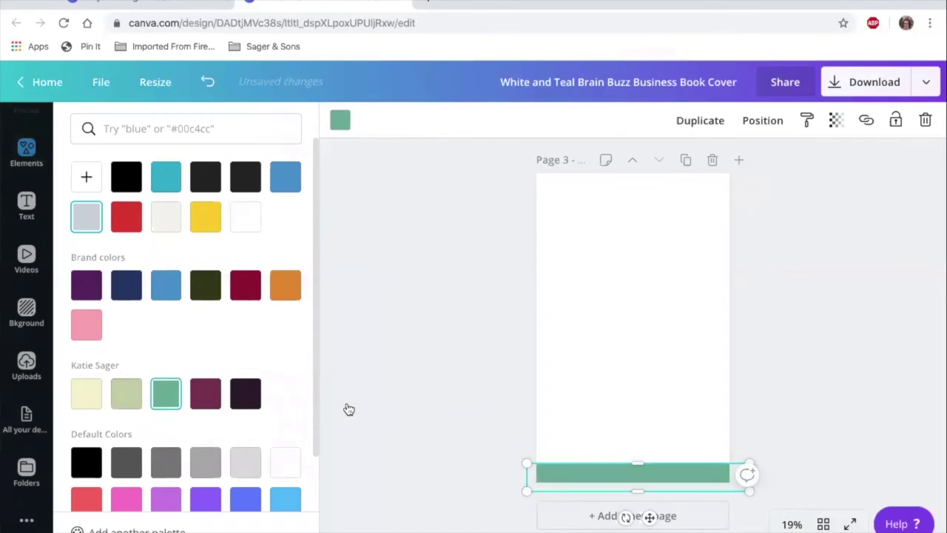
click(410, 397)
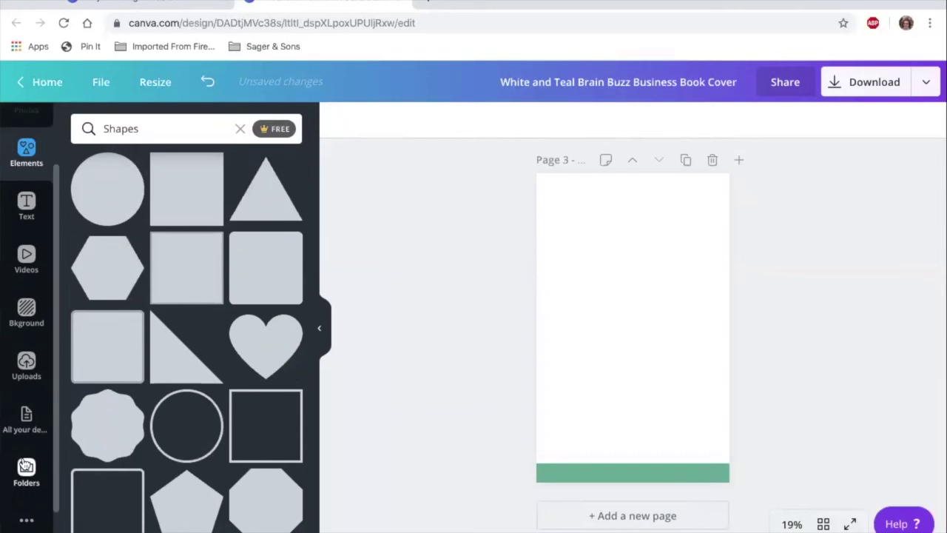
Step: Add the uploaded red brushstroke signature logo to page 3 and place it small at the right end of the footer bar
scroll(27, 385, down, 1)
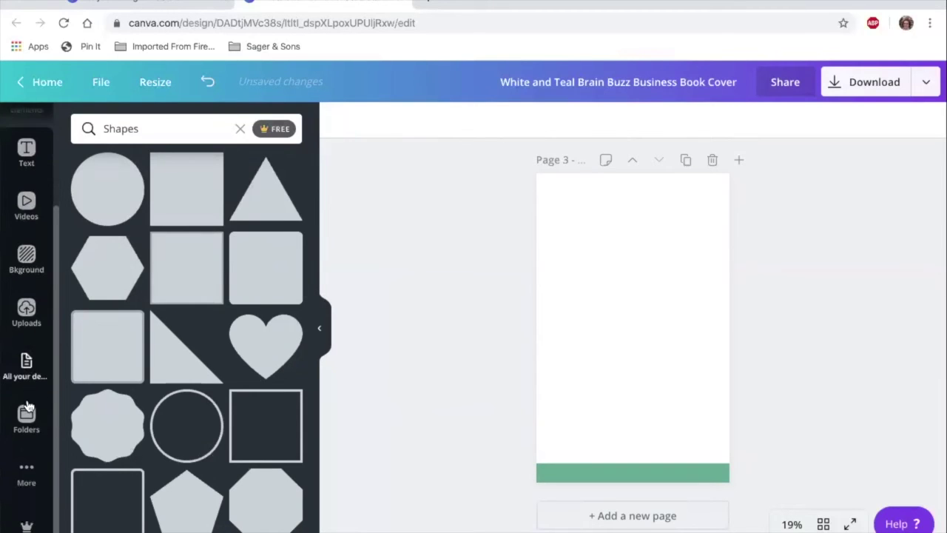
click(26, 311)
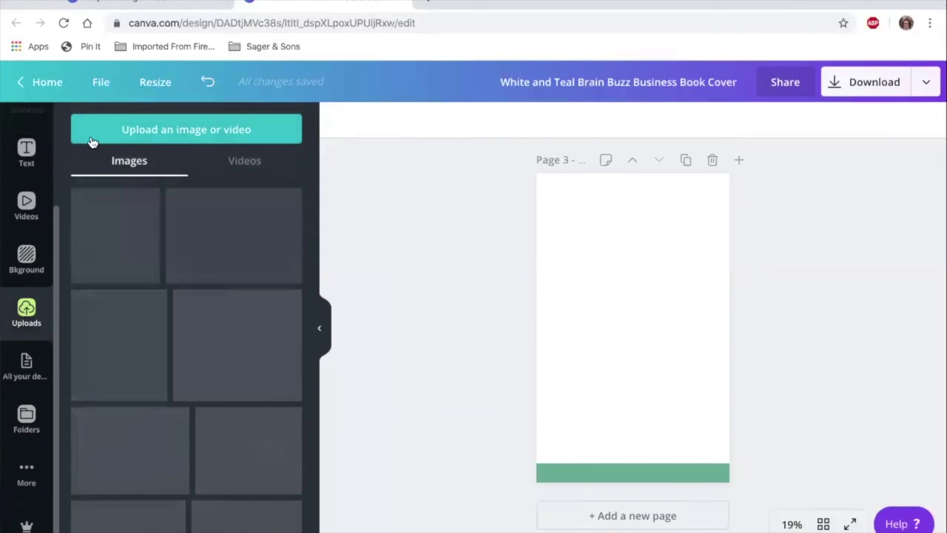
click(136, 225)
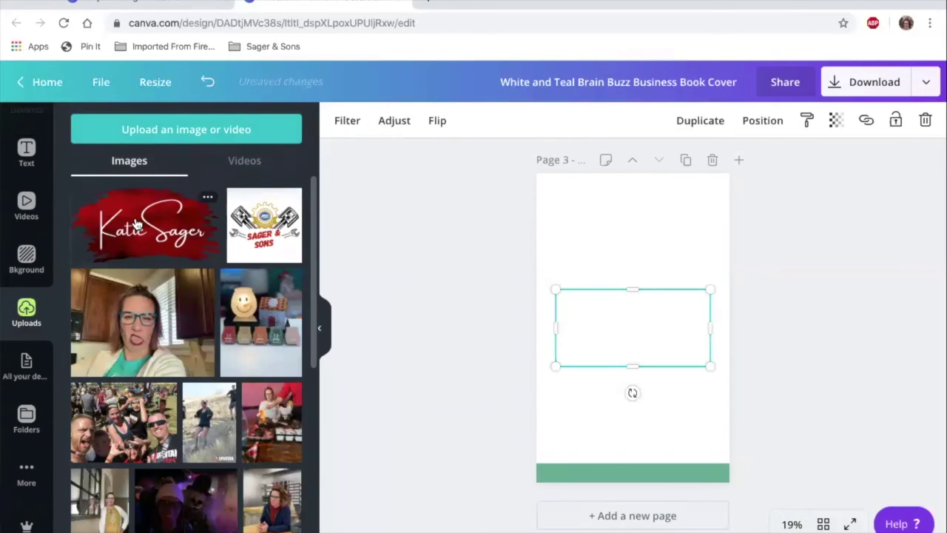
click(25, 152)
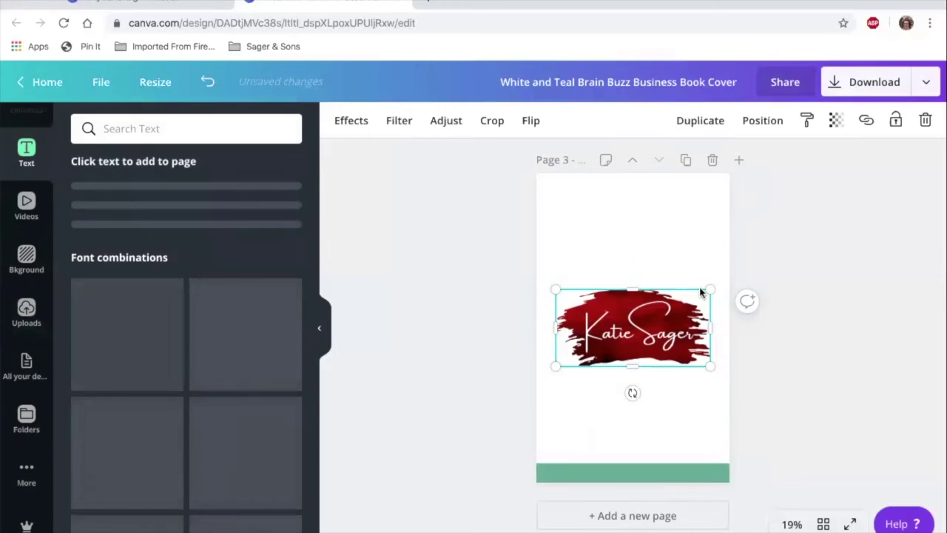
drag(655, 326, 698, 466)
click(786, 436)
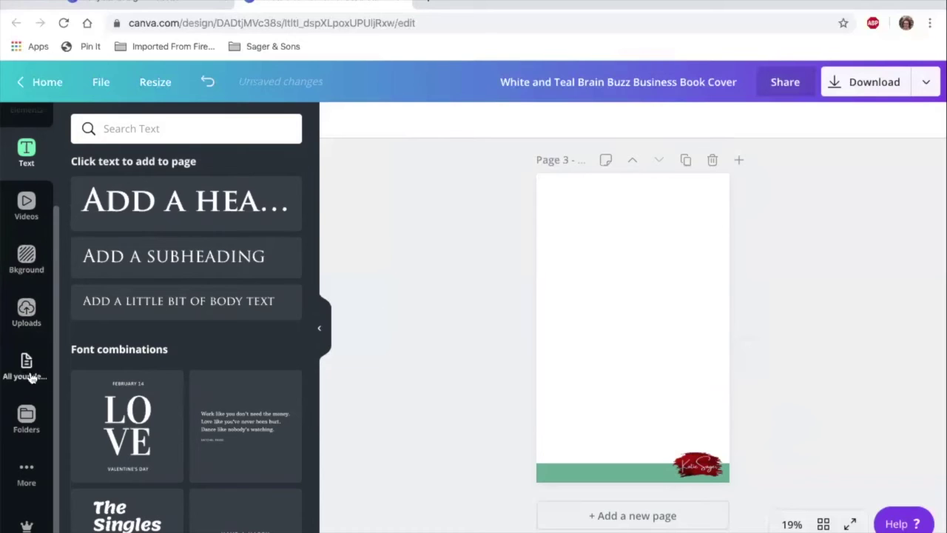
Step: Add a small green square from the shapes to the upper-left corner of page 3
scroll(31, 378, up, 3)
click(26, 233)
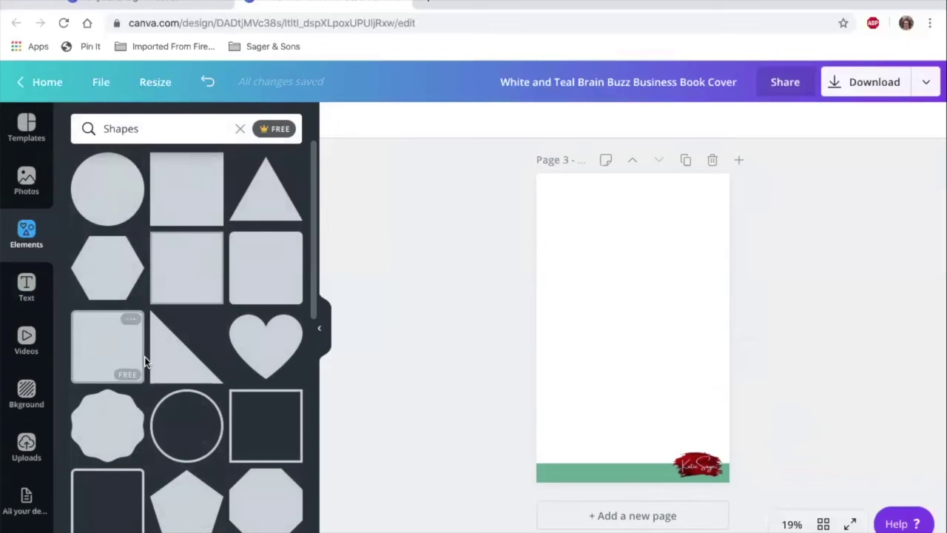
click(252, 272)
drag(611, 246, 566, 152)
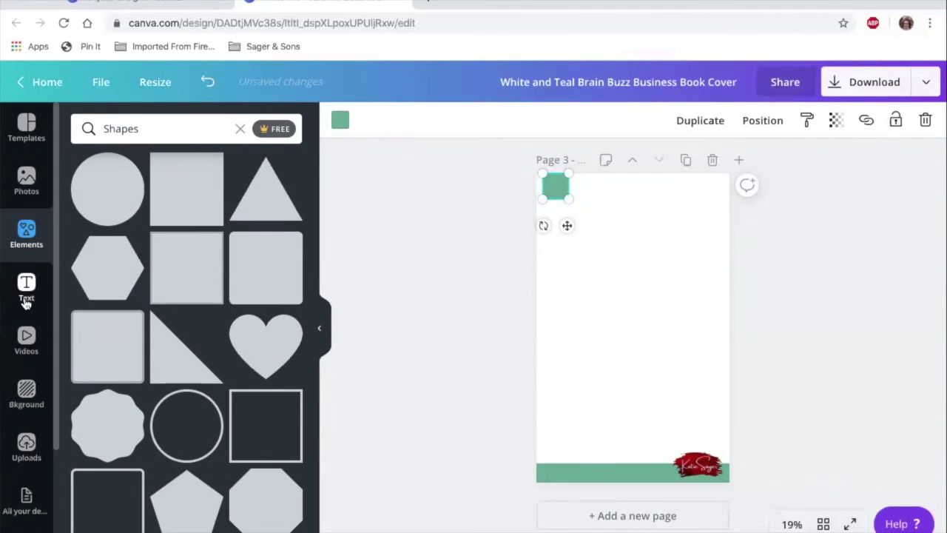
Step: Add a heading text box to page 3 and replace its placeholder text with the page number 1
click(26, 288)
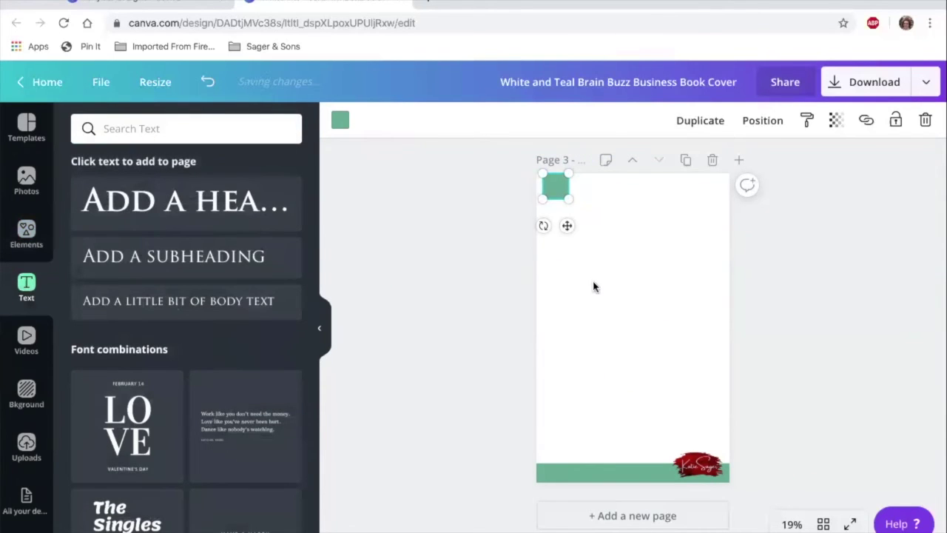
click(594, 287)
click(548, 186)
click(141, 209)
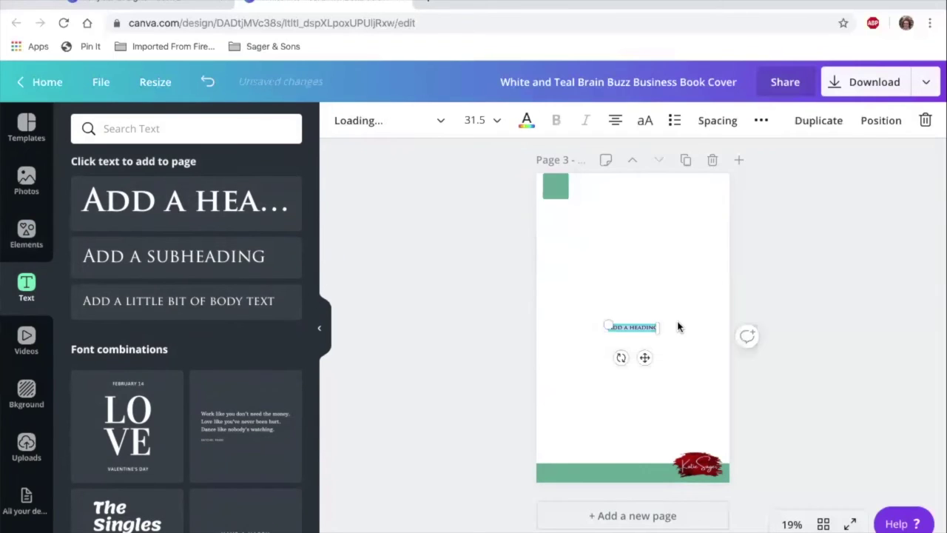
key(BackSpace)
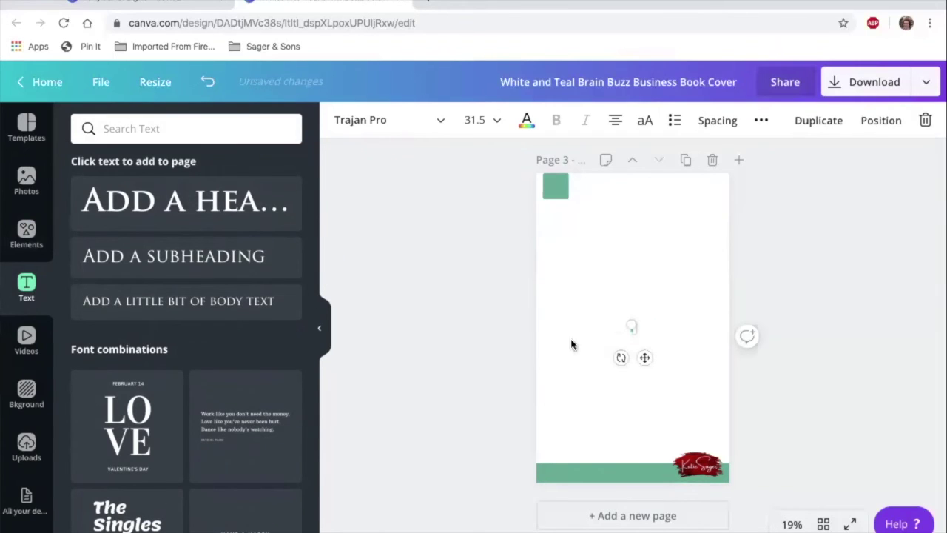
click(477, 334)
click(631, 326)
Step: Set the page number's font size to 56 and move it onto the small green square
click(499, 122)
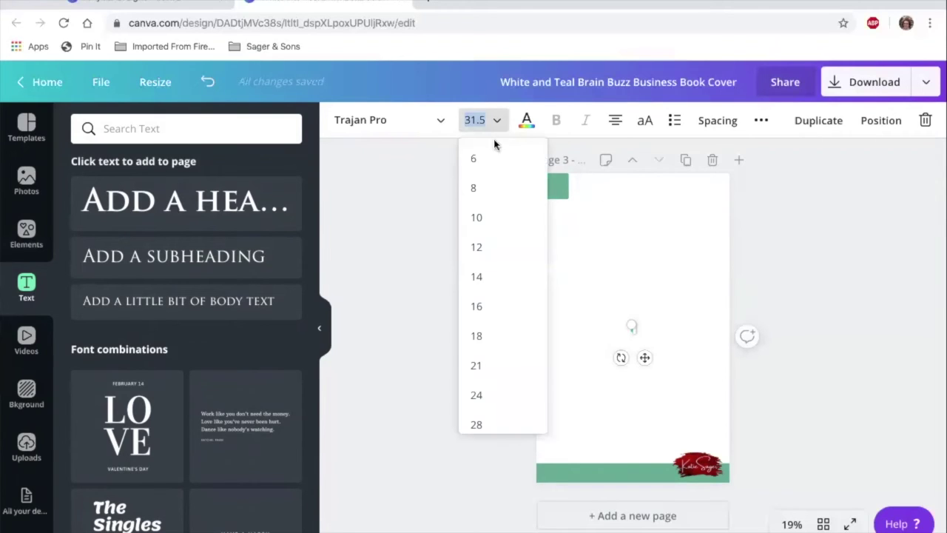
scroll(492, 351, down, 3)
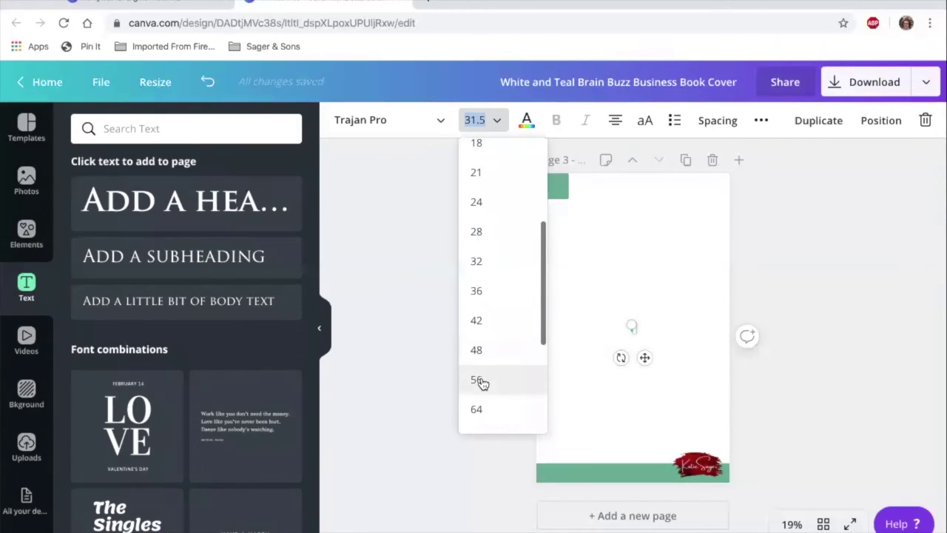
click(480, 381)
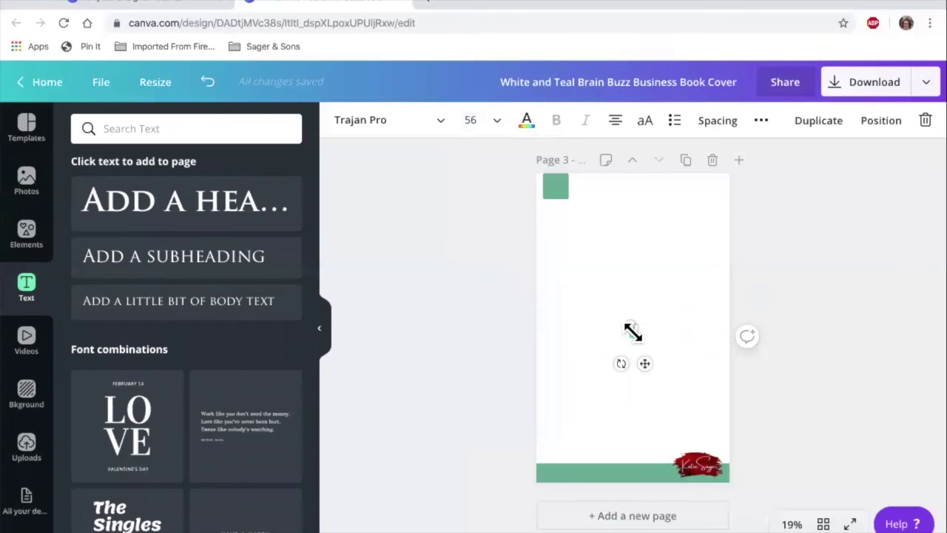
click(653, 340)
drag(633, 333, 553, 187)
click(473, 215)
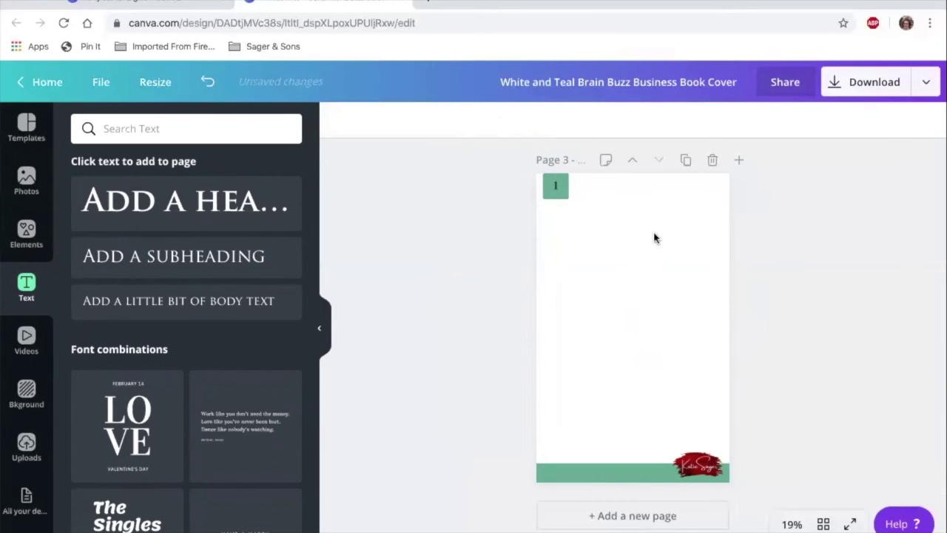
Step: Fine-tune the position of the number 1 so it sits centred in the green square
click(624, 230)
drag(555, 189, 557, 194)
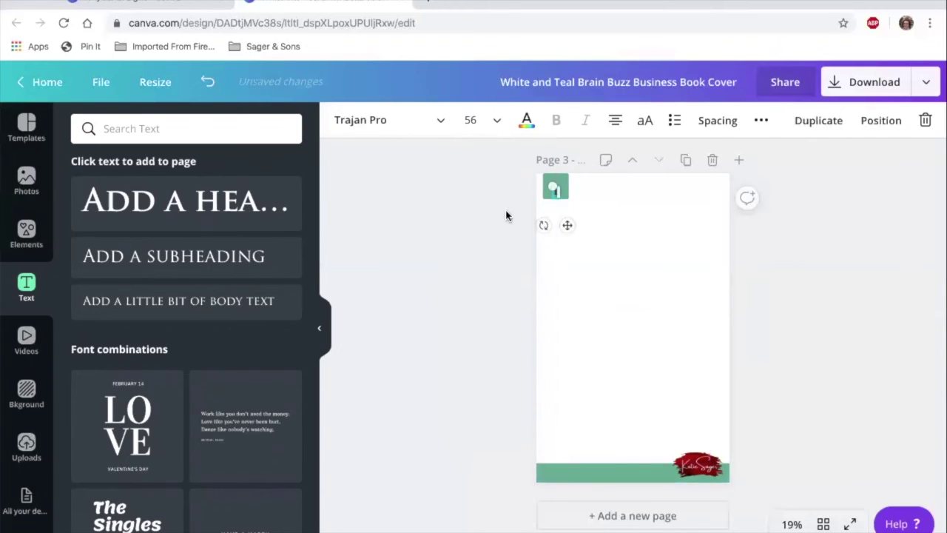
click(476, 224)
click(552, 190)
drag(553, 189, 557, 182)
click(466, 228)
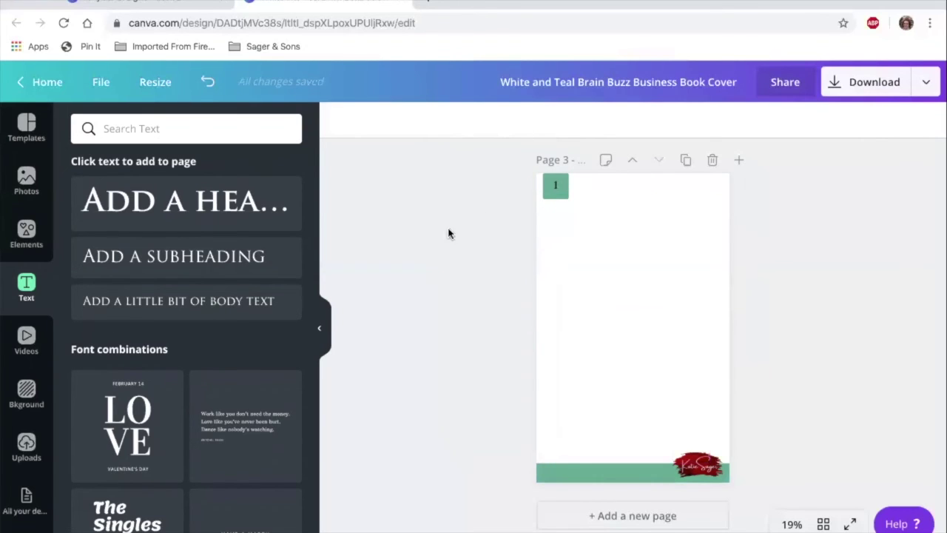
Step: Set the font size of the page number 1 on page 3 to 72
click(555, 185)
click(478, 120)
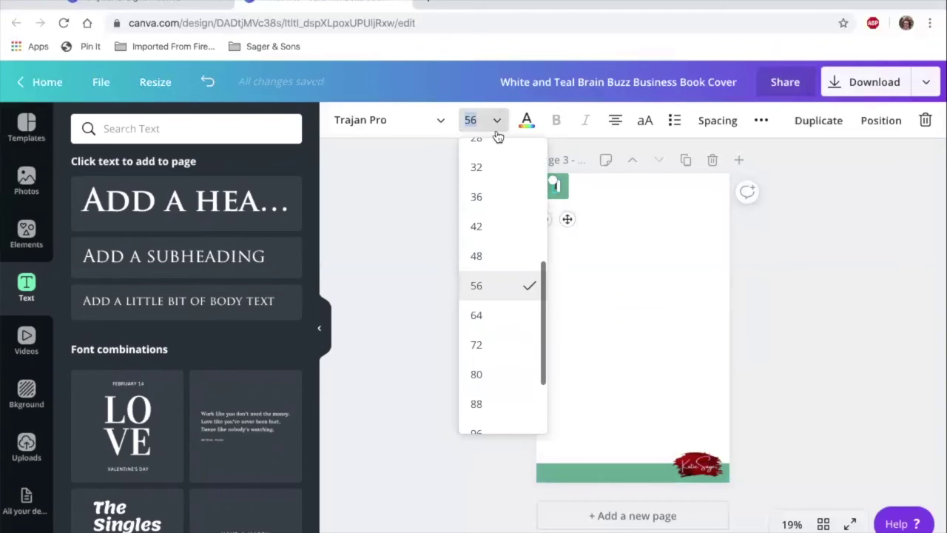
click(480, 345)
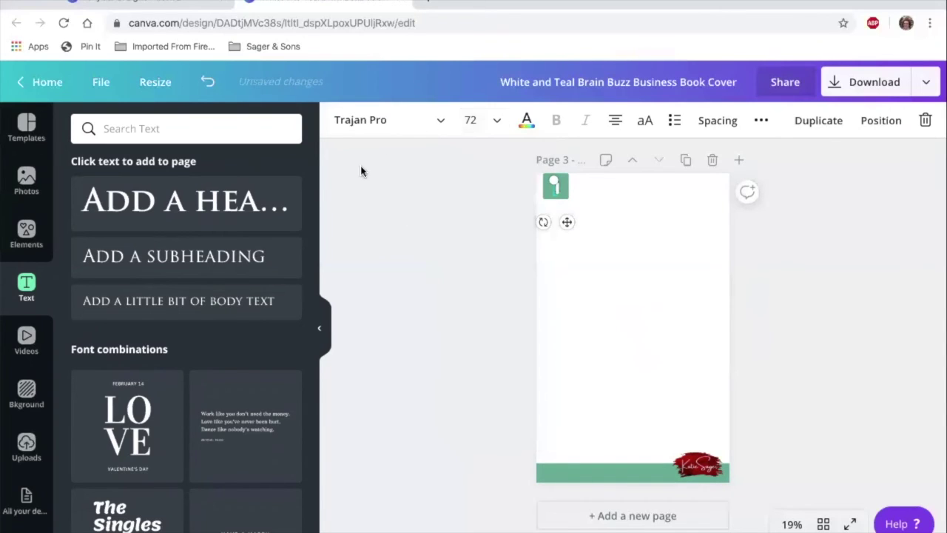
Step: Recolour the page number 1 with the dark olive green brand color and re-centre it in the green square
click(526, 124)
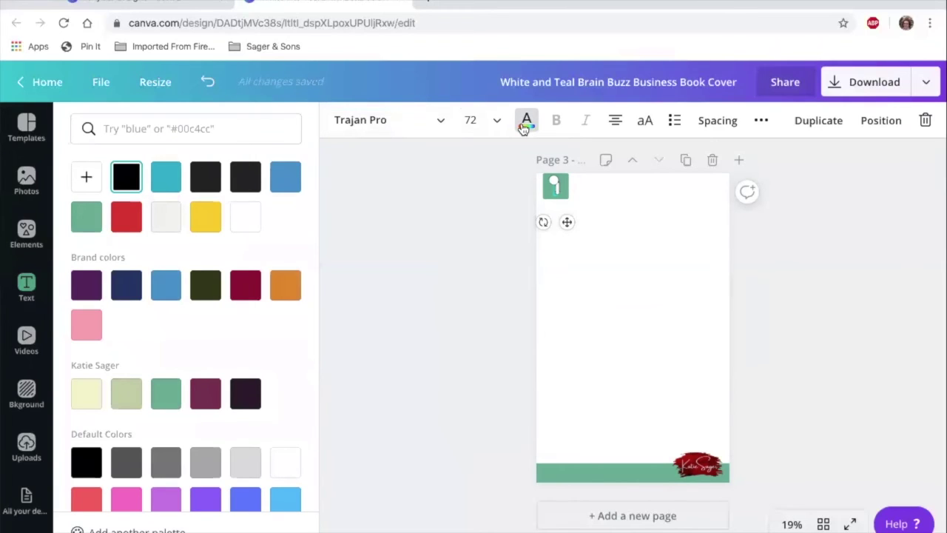
click(207, 284)
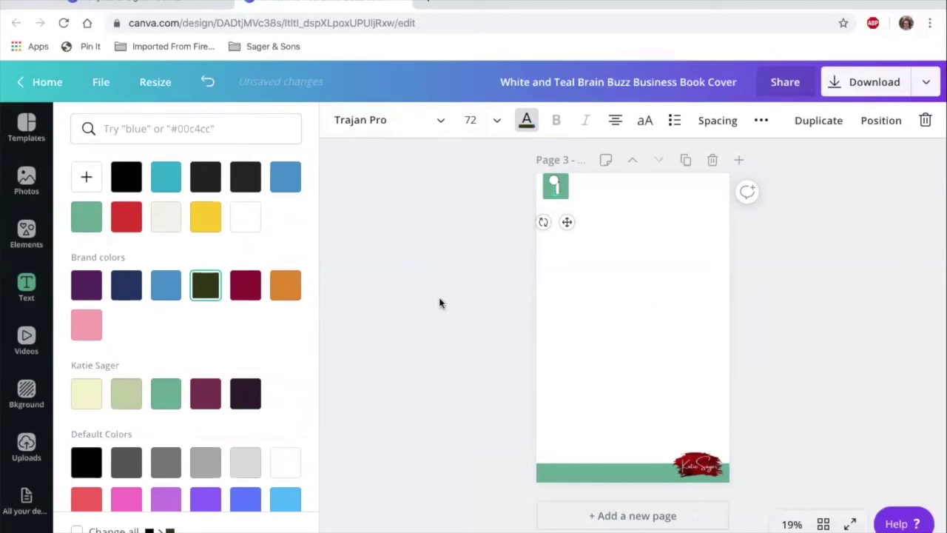
click(439, 302)
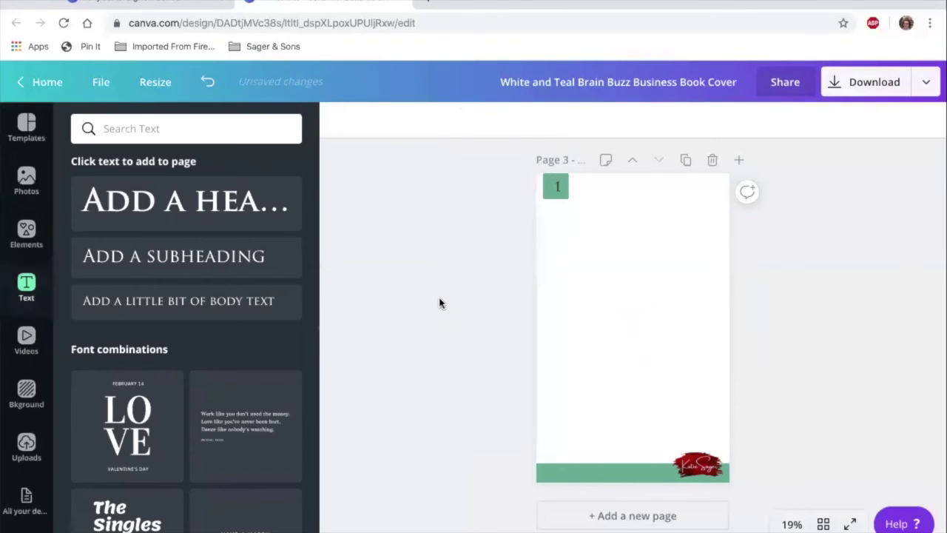
click(556, 190)
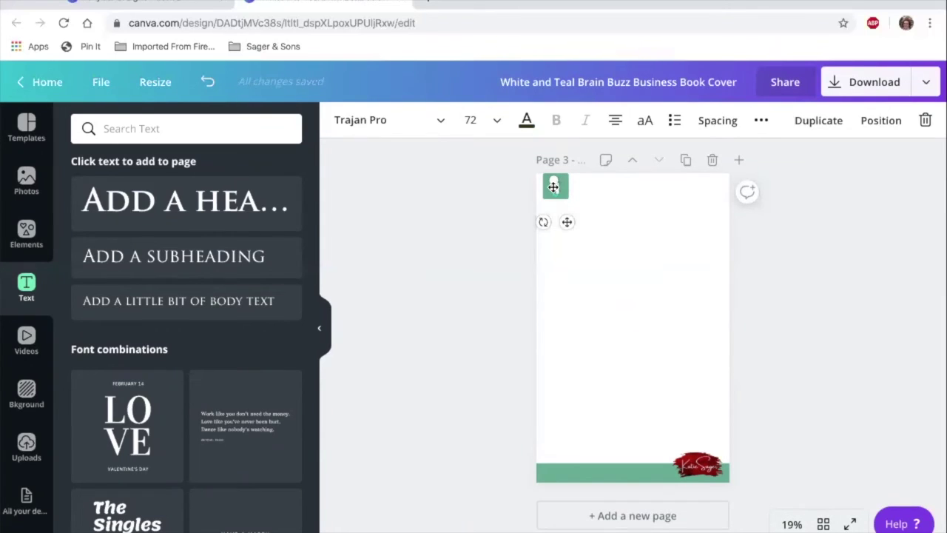
click(471, 256)
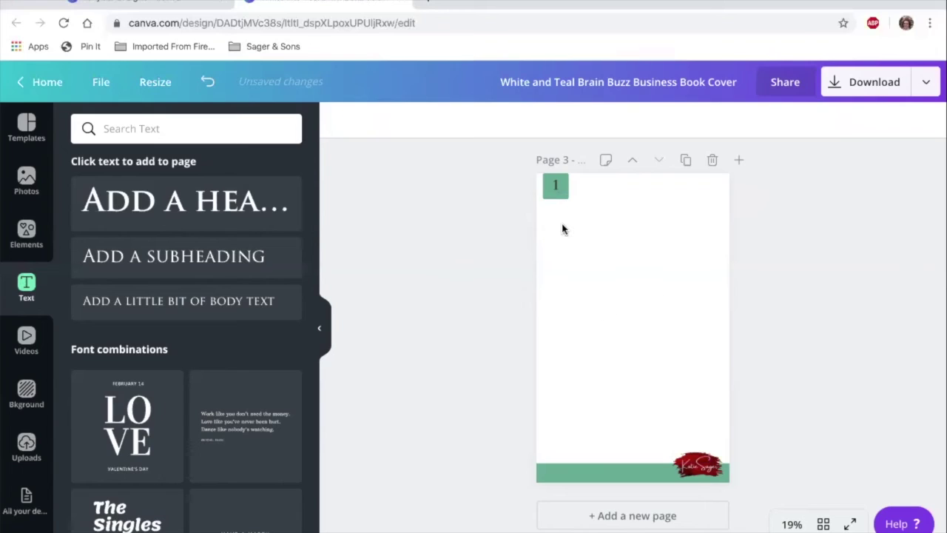
Step: Add a heading with random filler text to page 3 and set its font size to 24
click(141, 211)
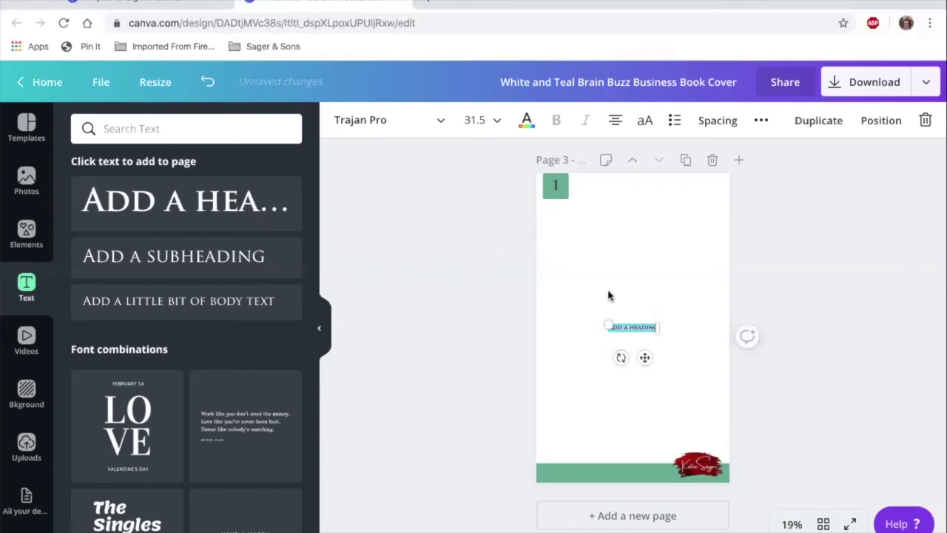
text(dfzkbbatpojlerjgo'smgj'gn)
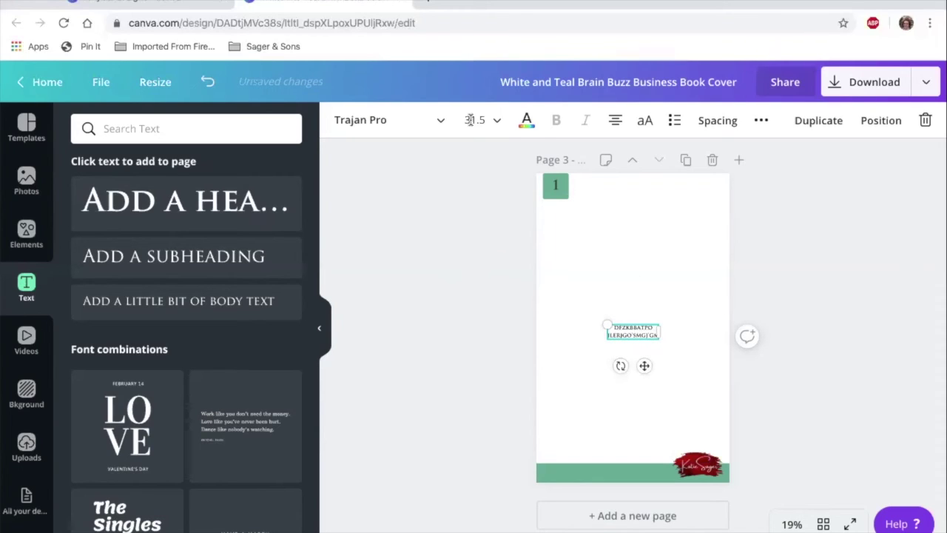
click(494, 120)
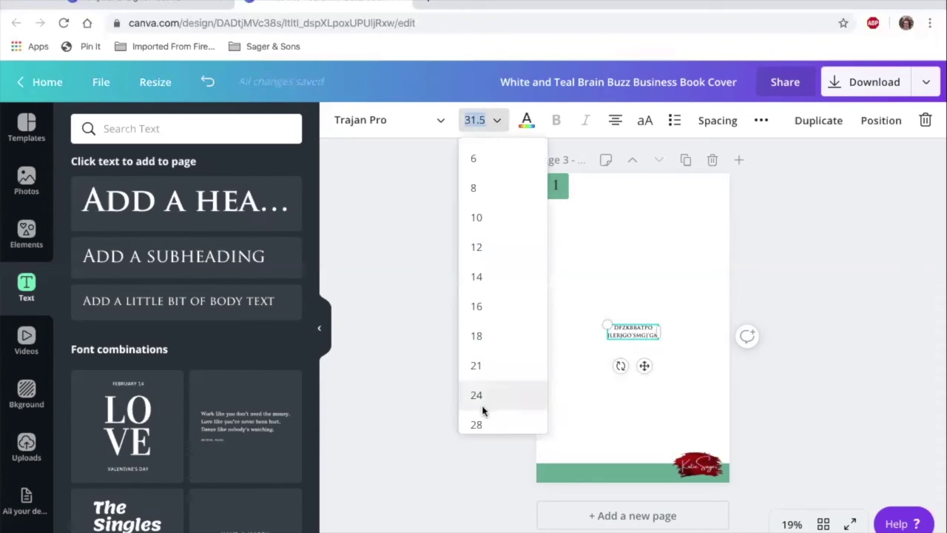
click(478, 395)
Step: Greatly enlarge the latter part of the filler heading so it spans most of page 3's width
click(494, 120)
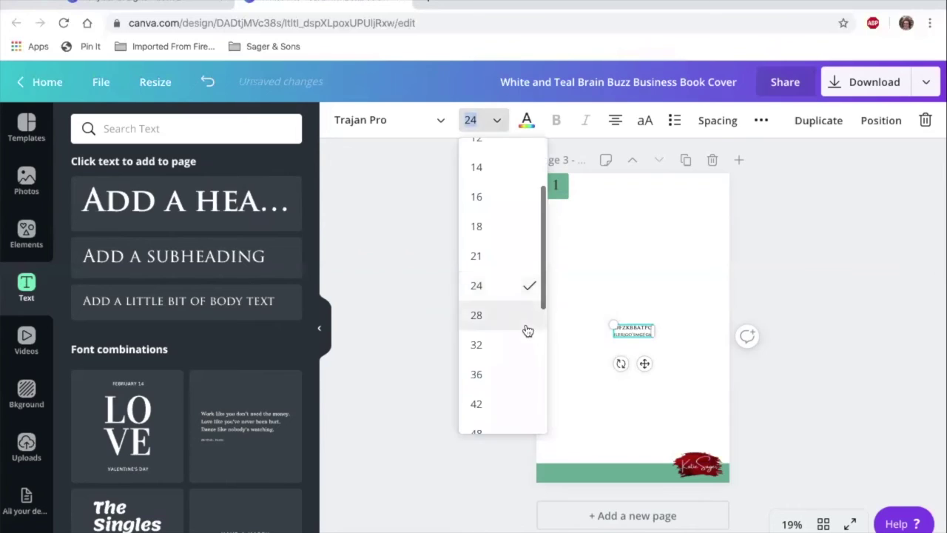
scroll(526, 330, down, 5)
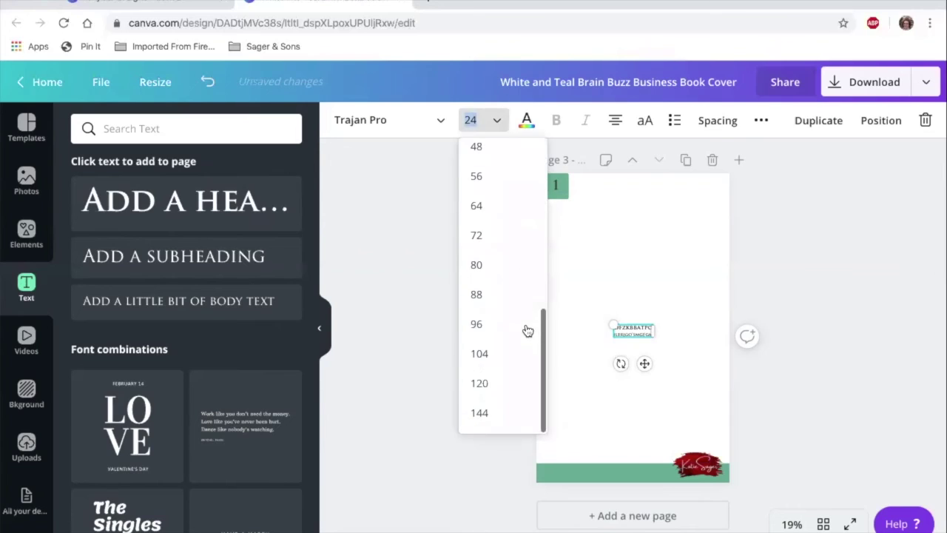
click(455, 306)
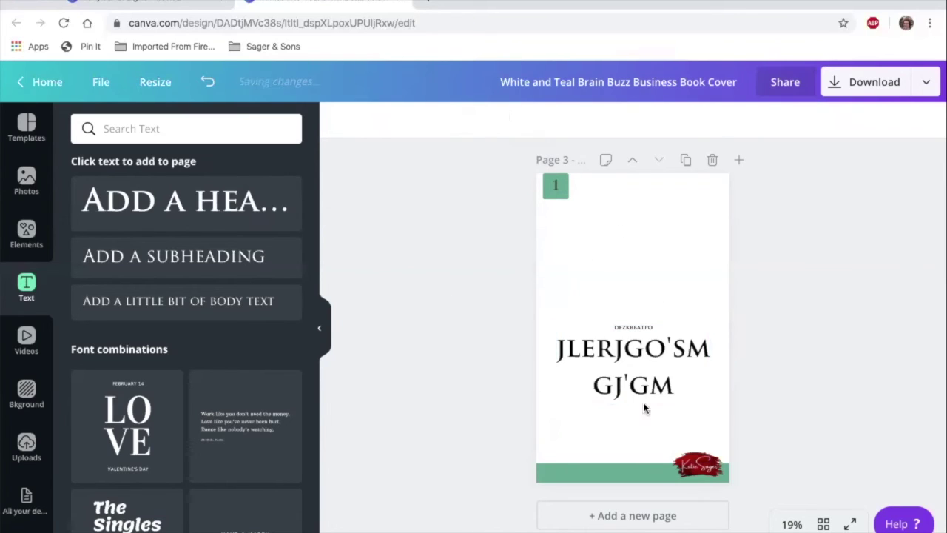
Step: Add a blank fourth page and insert a square from the shapes onto it
click(636, 521)
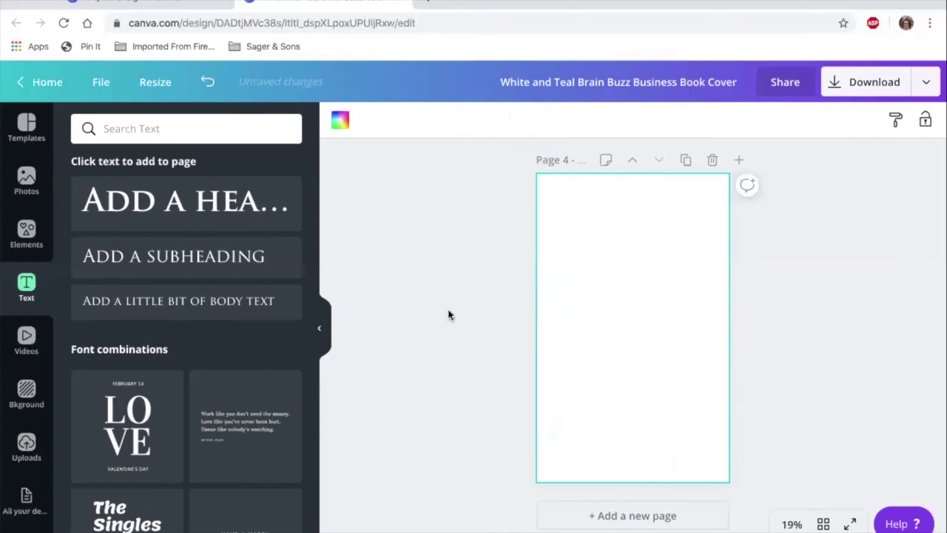
click(26, 230)
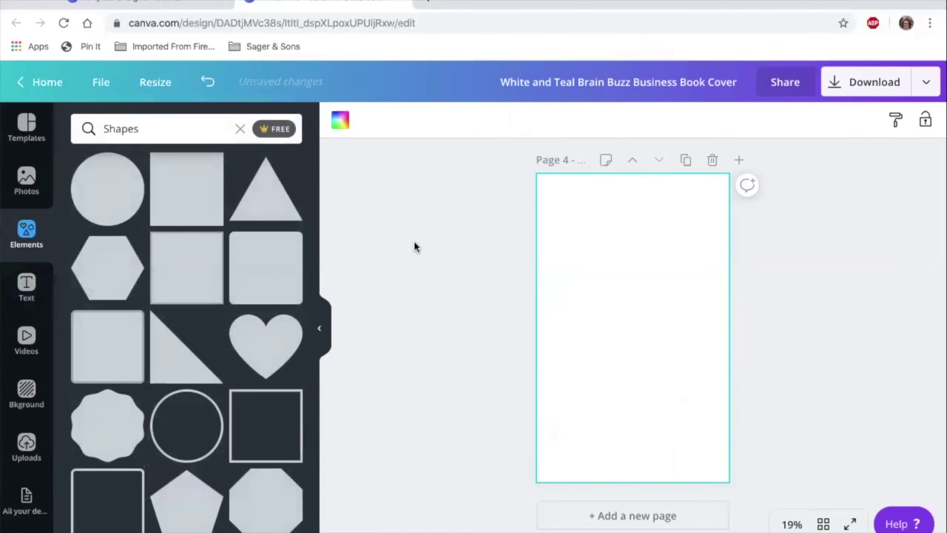
click(137, 212)
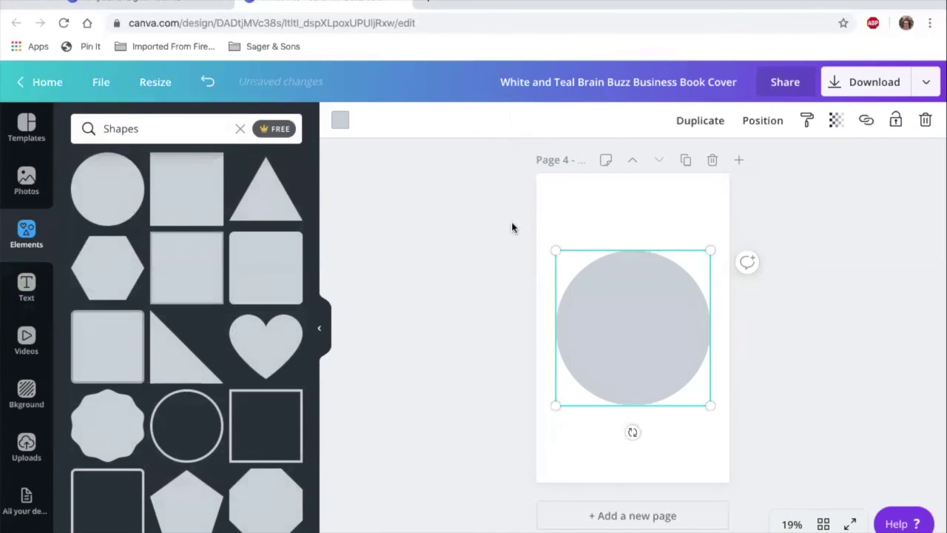
key(Delete)
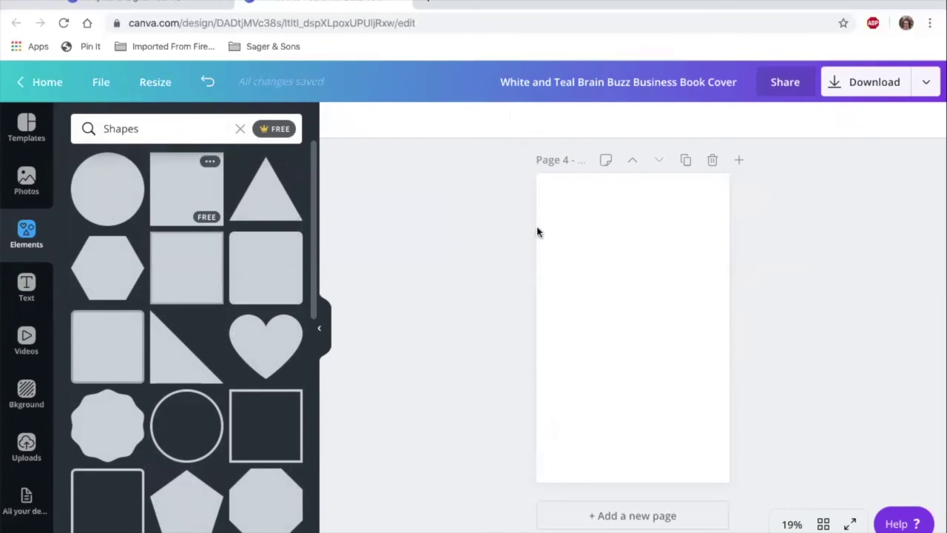
click(199, 211)
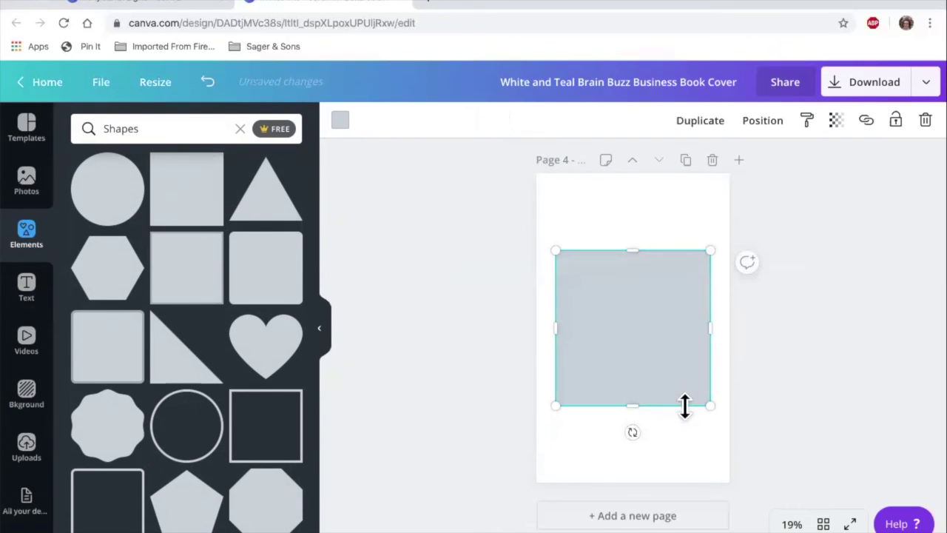
Step: Reshape the square into a tall vertical bar along page 4's left edge, reaching down to the bottom of the page
drag(708, 325, 562, 416)
drag(563, 312, 558, 222)
click(455, 324)
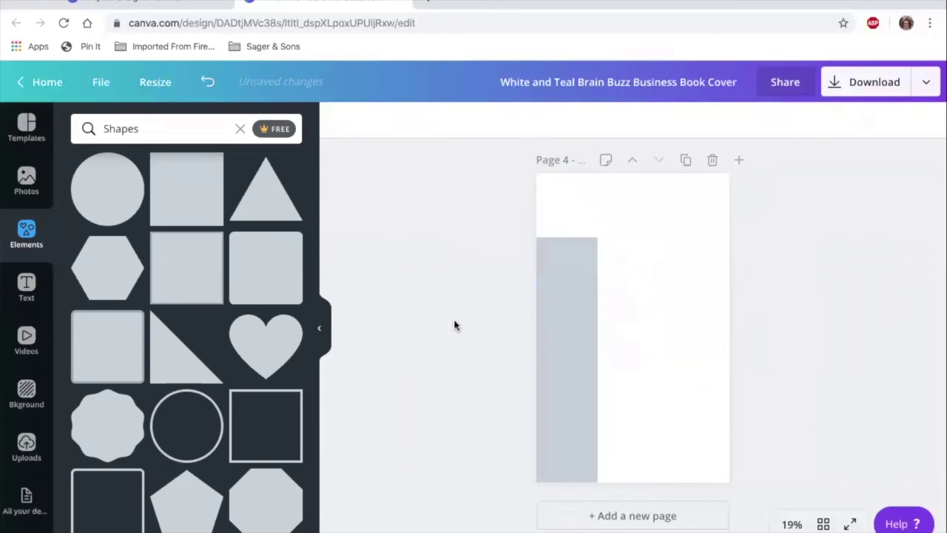
Step: Recolour the vertical bar on page 4 with the burgundy brand color
click(558, 304)
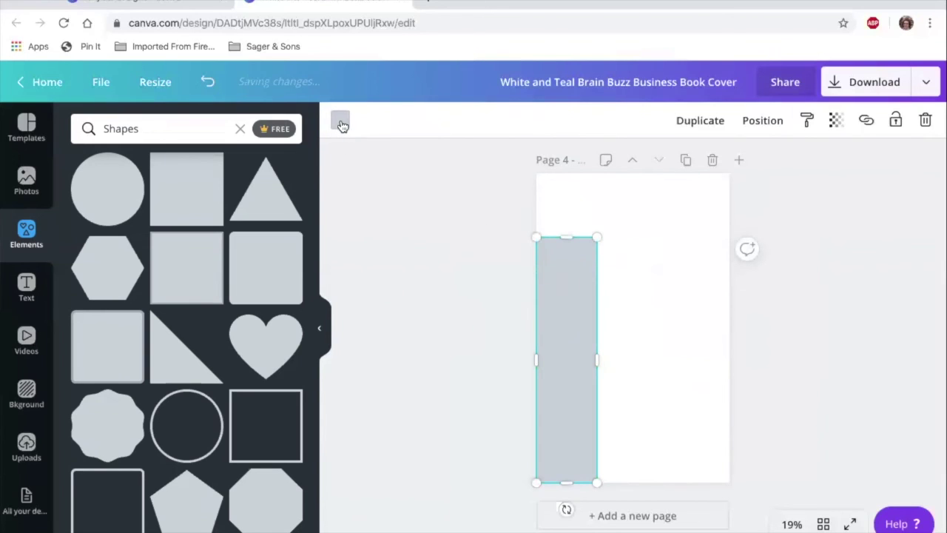
click(339, 120)
click(246, 324)
click(491, 294)
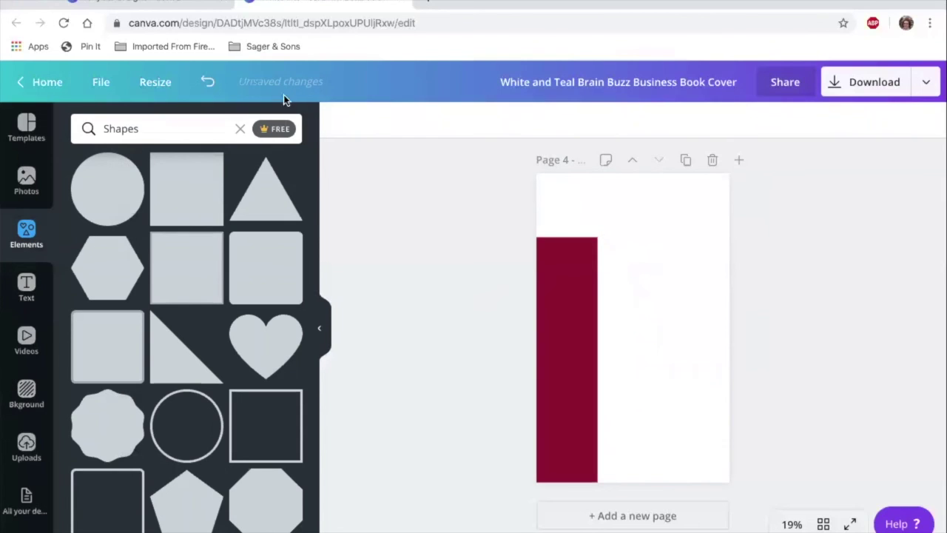
Step: Add a column chart from the chart elements to page 4, shrink it and place it inside the burgundy bar
click(241, 130)
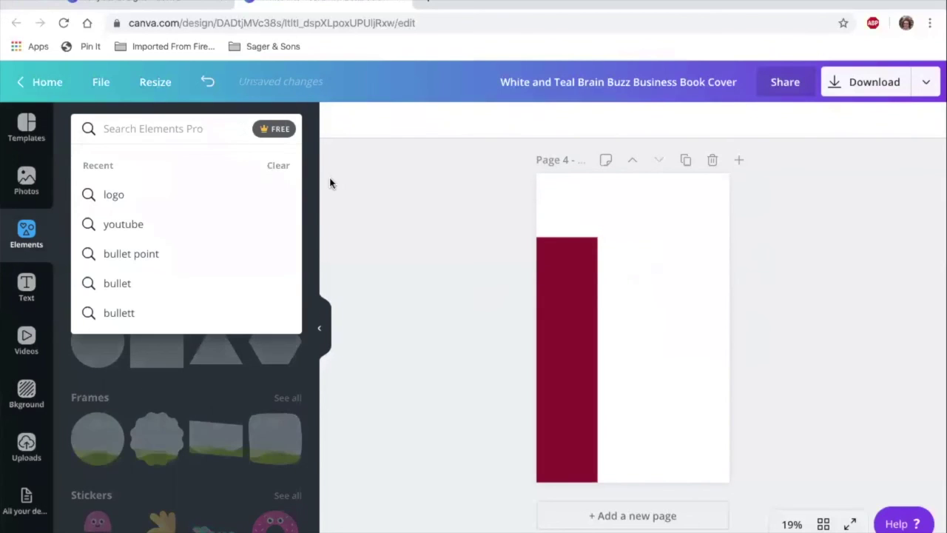
scroll(233, 396, down, 4)
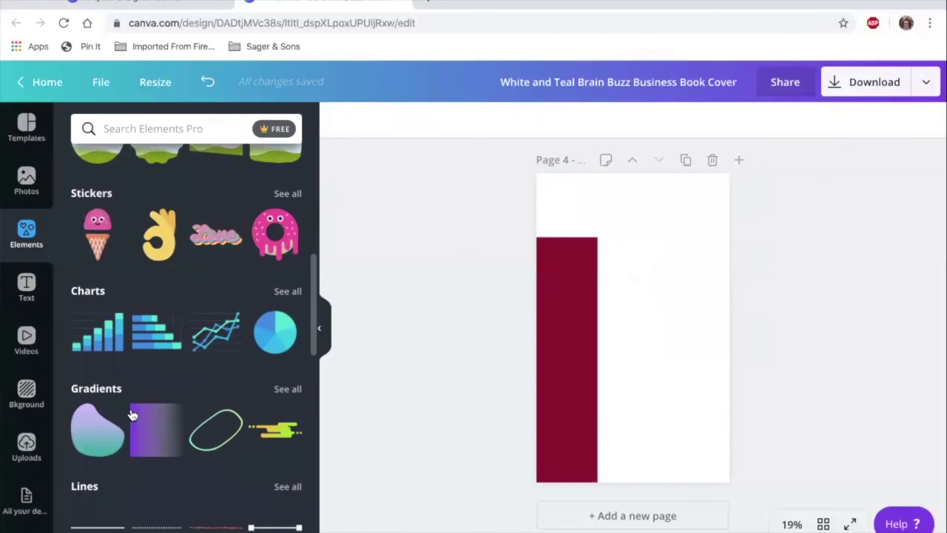
drag(108, 348, 571, 361)
drag(704, 404, 608, 345)
drag(580, 311, 575, 341)
drag(614, 285, 570, 340)
click(471, 336)
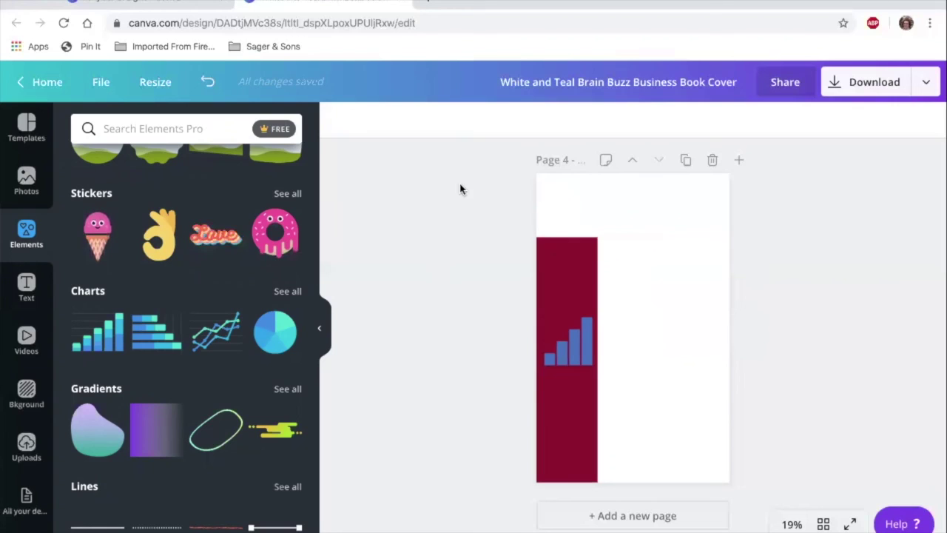
Step: Leave the design for the home page, open Design School and look over its courses and tutorials
click(39, 83)
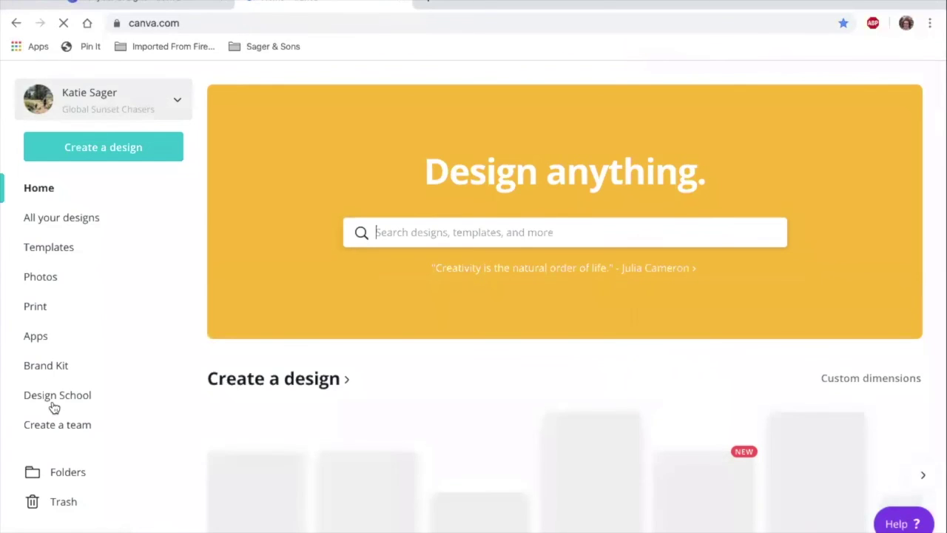
click(53, 403)
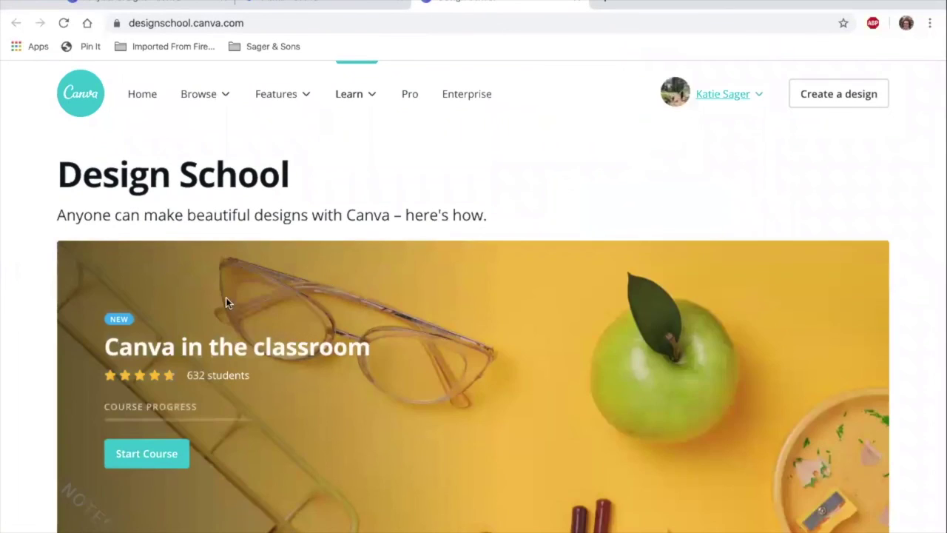
scroll(39, 406, down, 5)
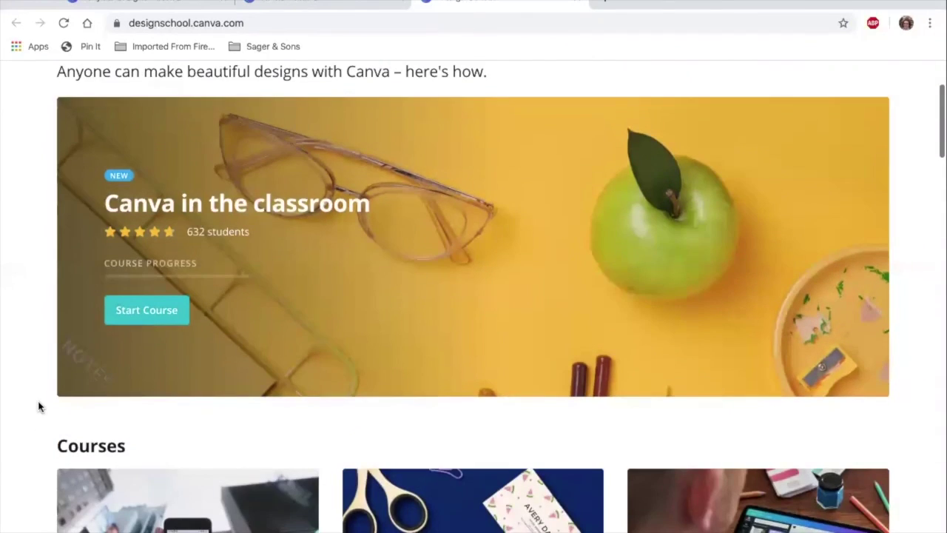
scroll(40, 406, down, 5)
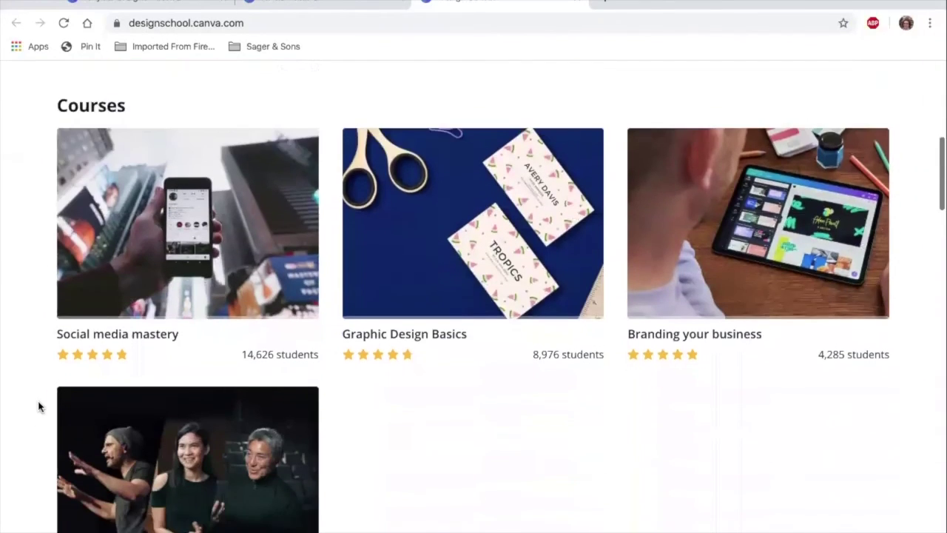
scroll(40, 406, down, 3)
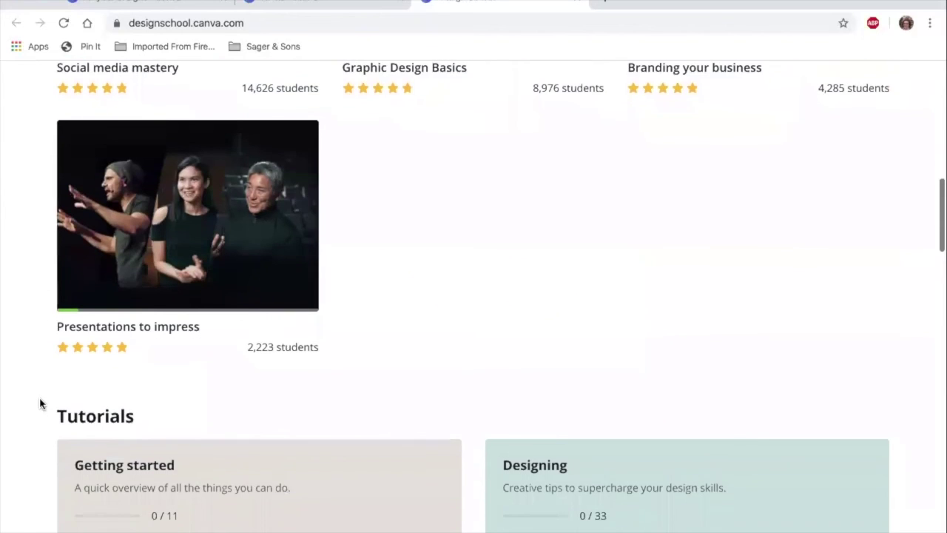
scroll(40, 403, up, 10)
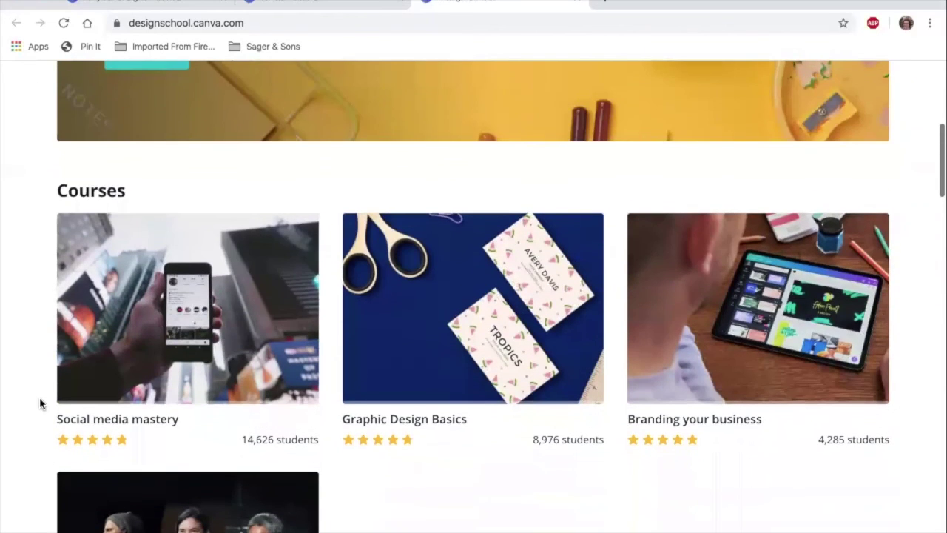
scroll(40, 404, up, 5)
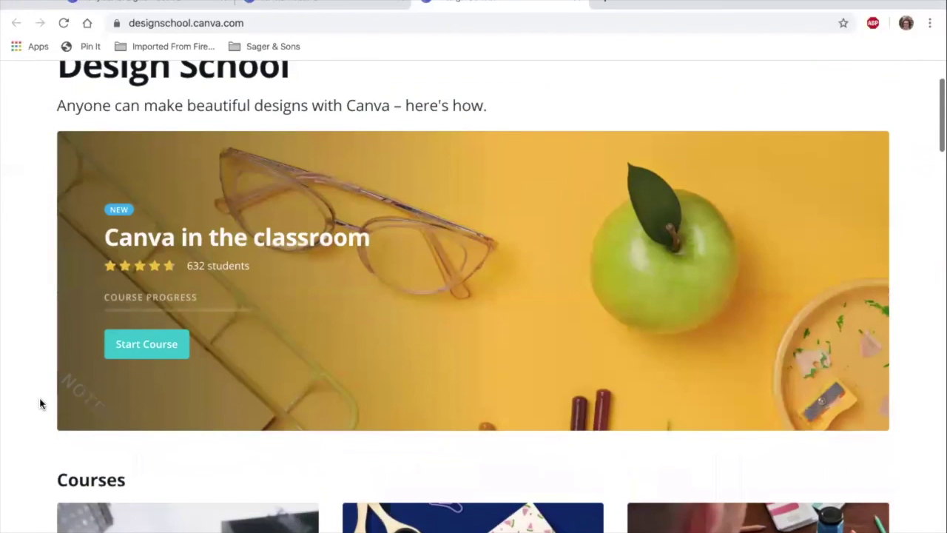